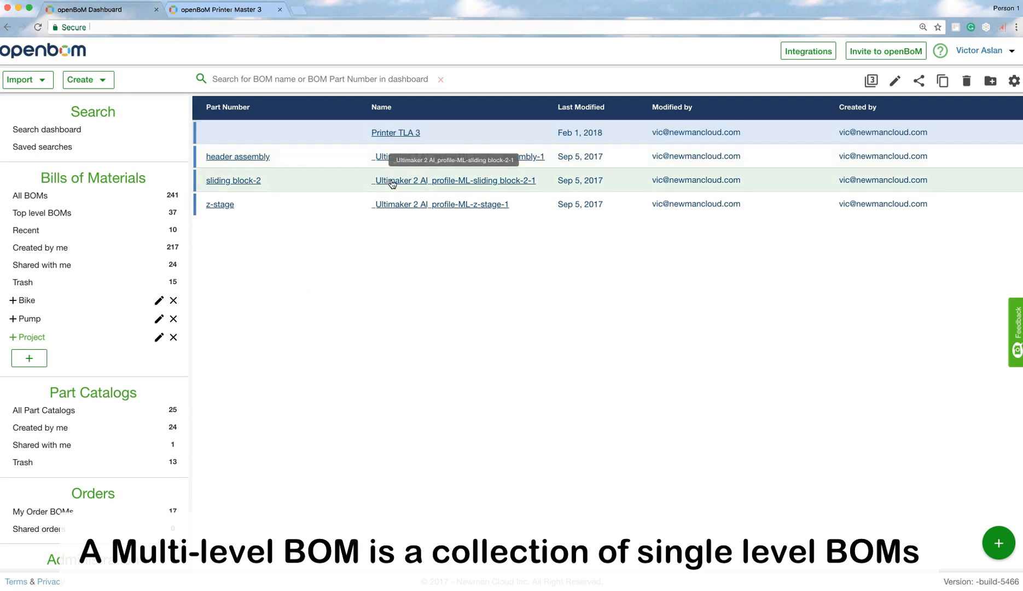
# - Open the sliding block-2 and header assembly BOMs from the dashboard to examine their item lists
pyautogui.click(392, 182)
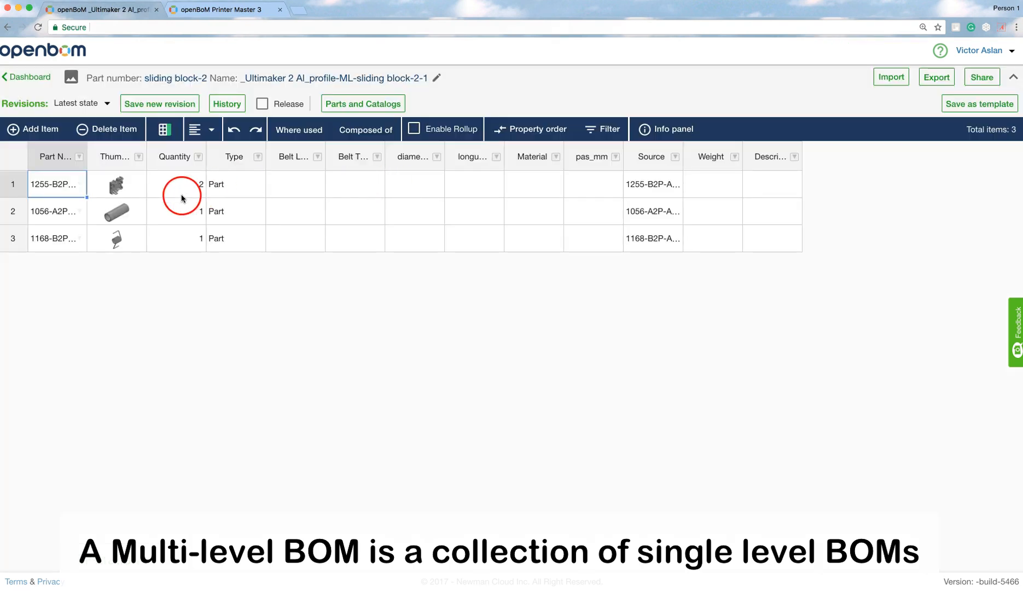
pyautogui.click(28, 76)
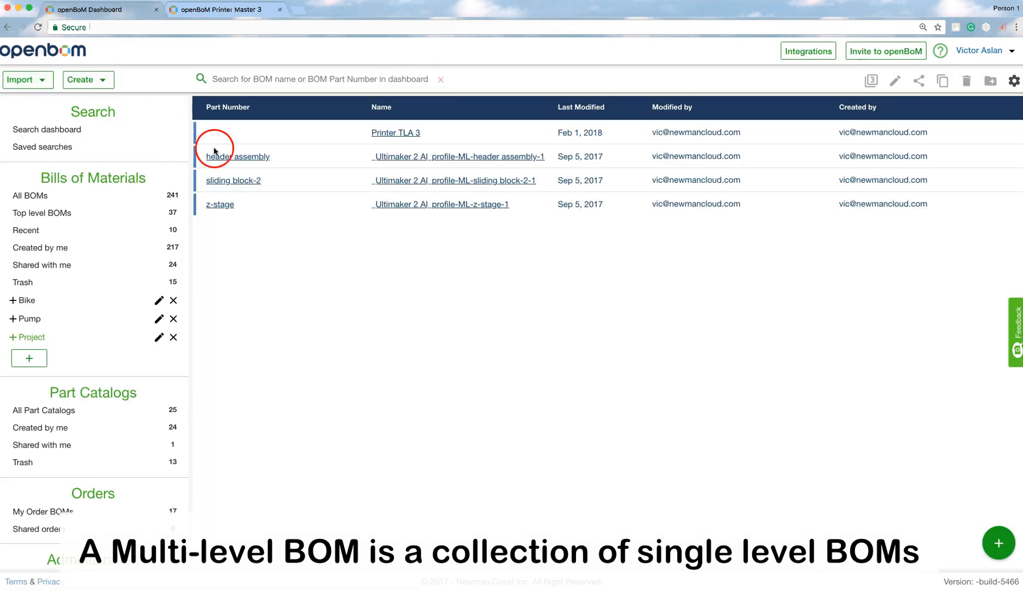
pyautogui.click(390, 158)
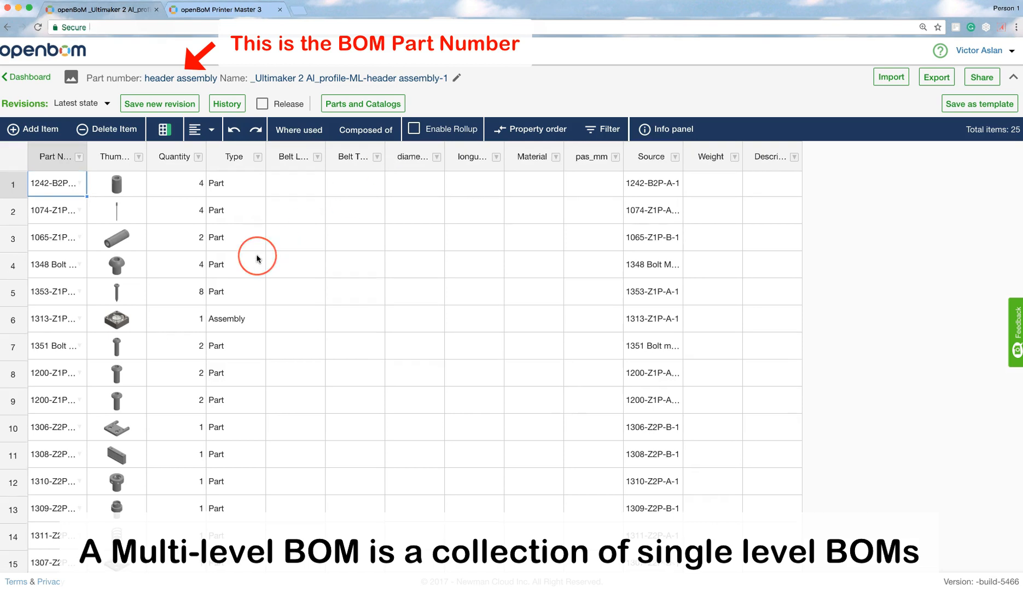
pyautogui.scroll(-5, 257, 255)
pyautogui.scroll(5, 256, 255)
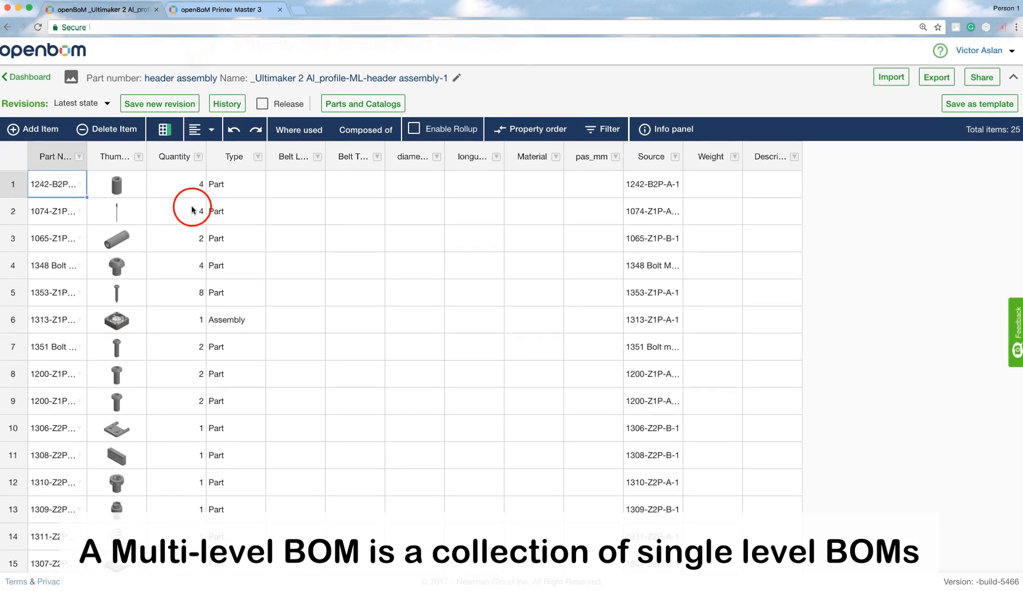
pyautogui.click(40, 83)
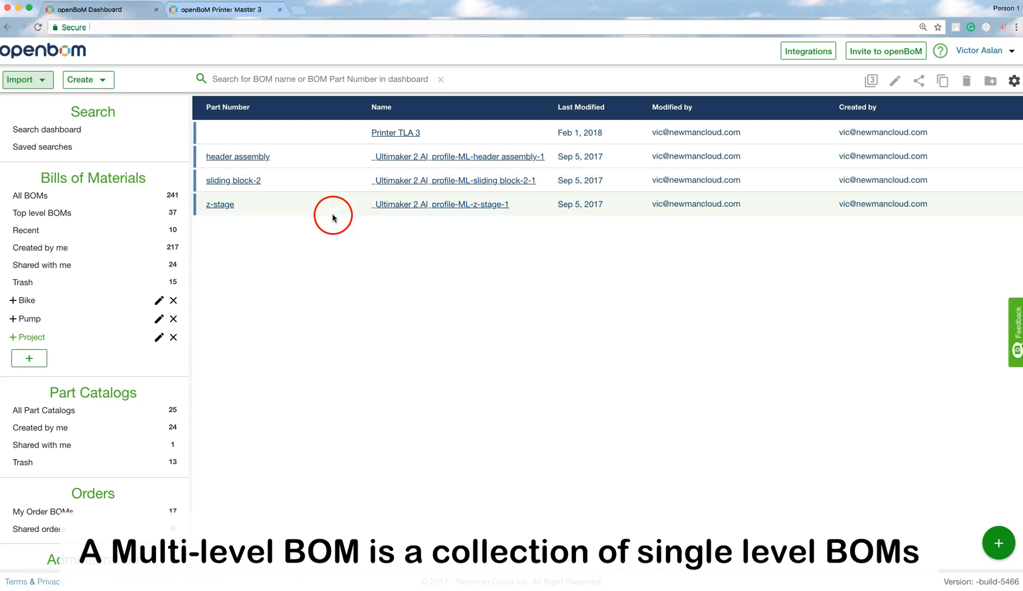
# - Review the parts in the Printer Master 3 catalog, then return to the dashboard
pyautogui.click(243, 11)
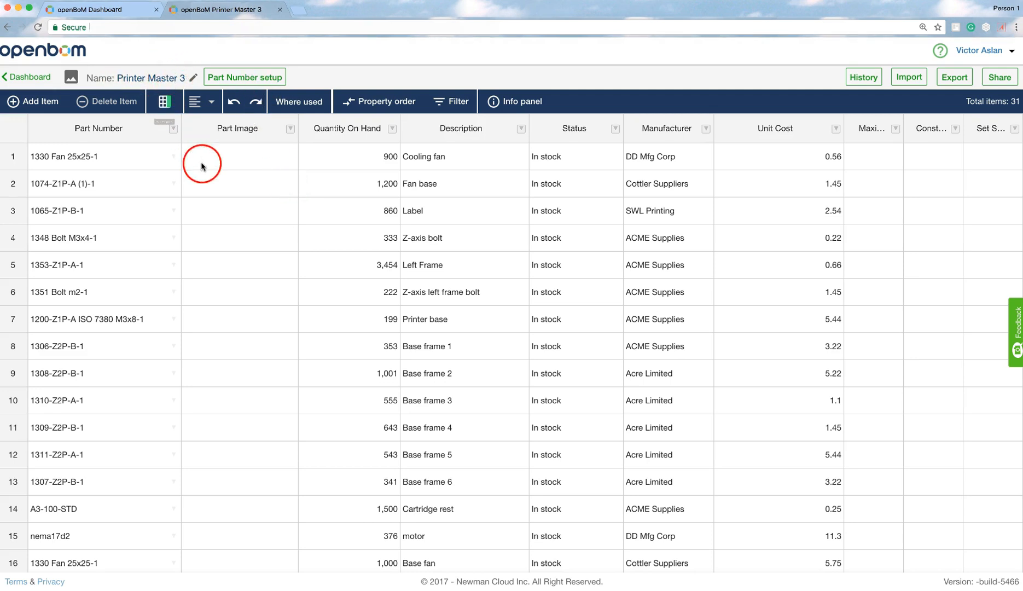
pyautogui.scroll(-5, 215, 186)
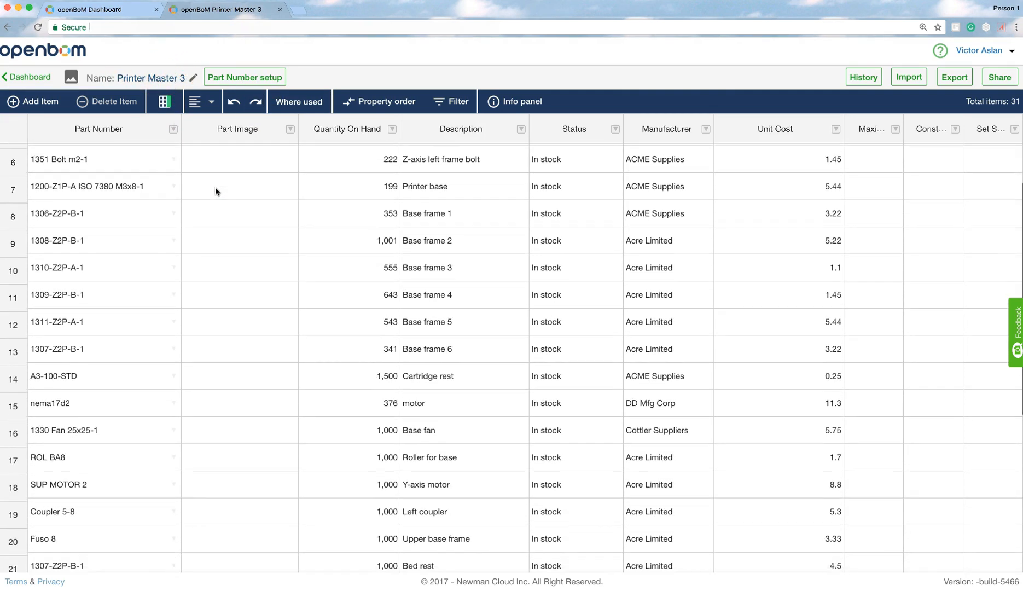
pyautogui.scroll(5, 215, 186)
pyautogui.click(193, 197)
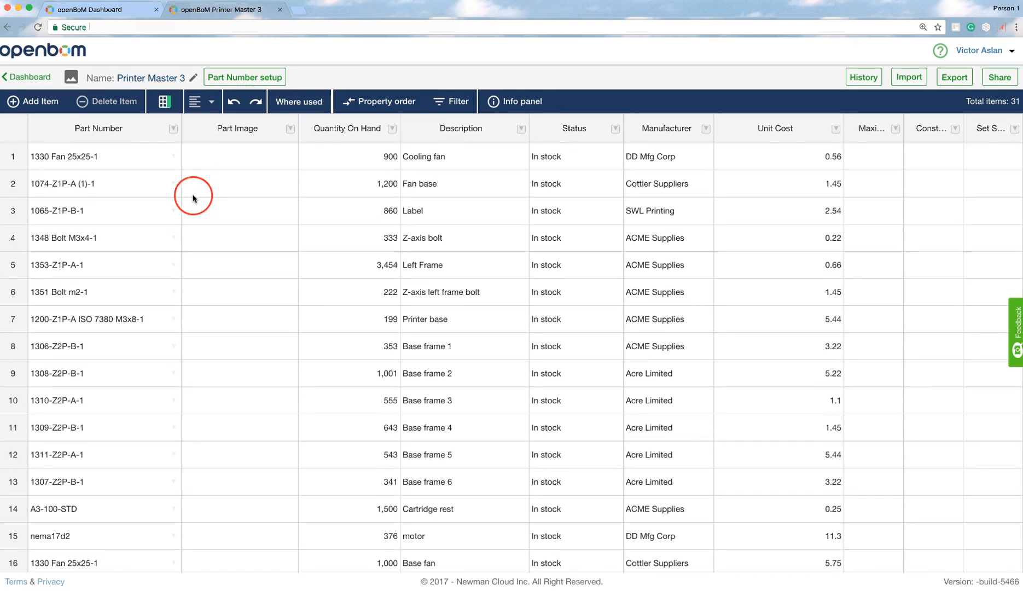
pyautogui.click(119, 14)
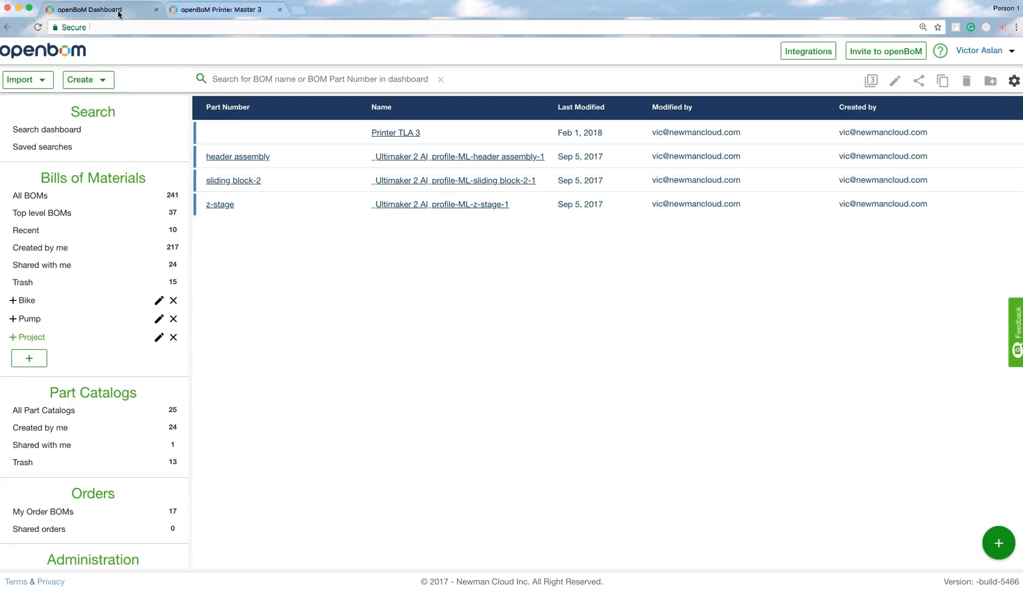
# - Open the Printer TLA 3 BOM and enter z-stage as the first row's part number
pyautogui.click(395, 133)
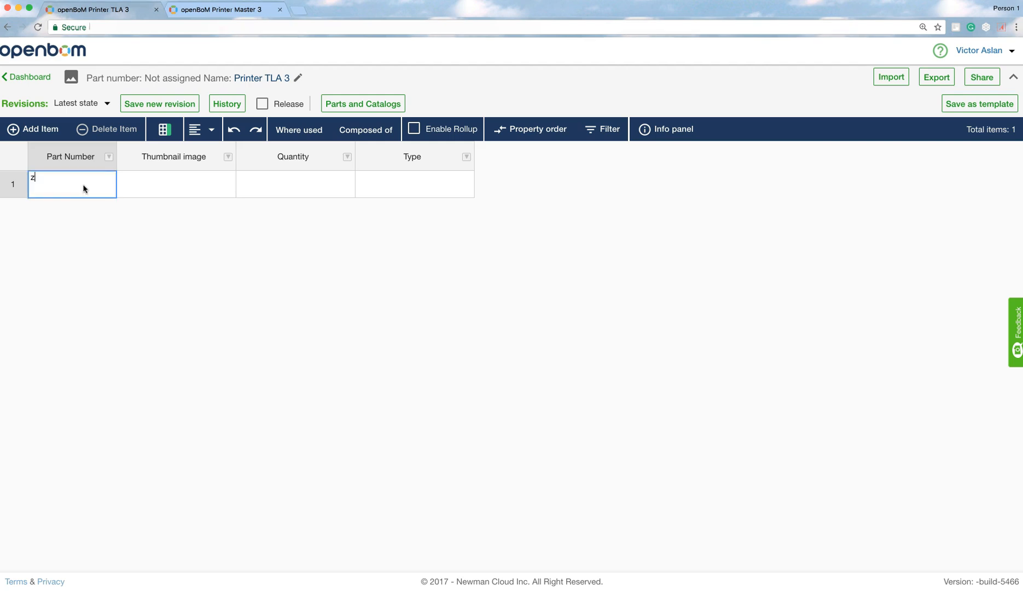
pyautogui.click(84, 252)
pyautogui.scroll(-5, 82, 254)
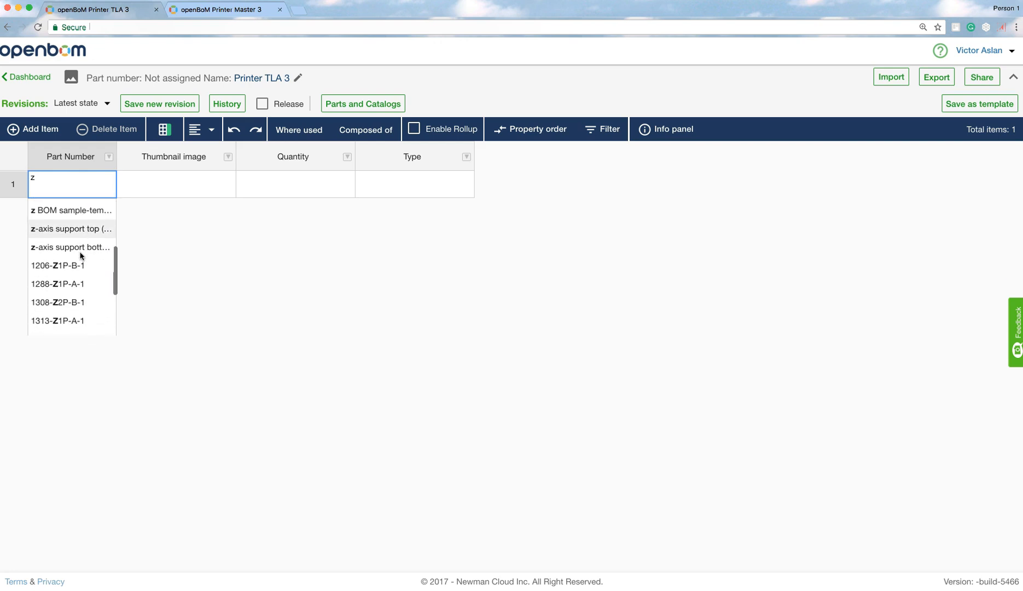
pyautogui.scroll(-3, 80, 255)
pyautogui.scroll(3, 80, 255)
pyautogui.scroll(5, 81, 256)
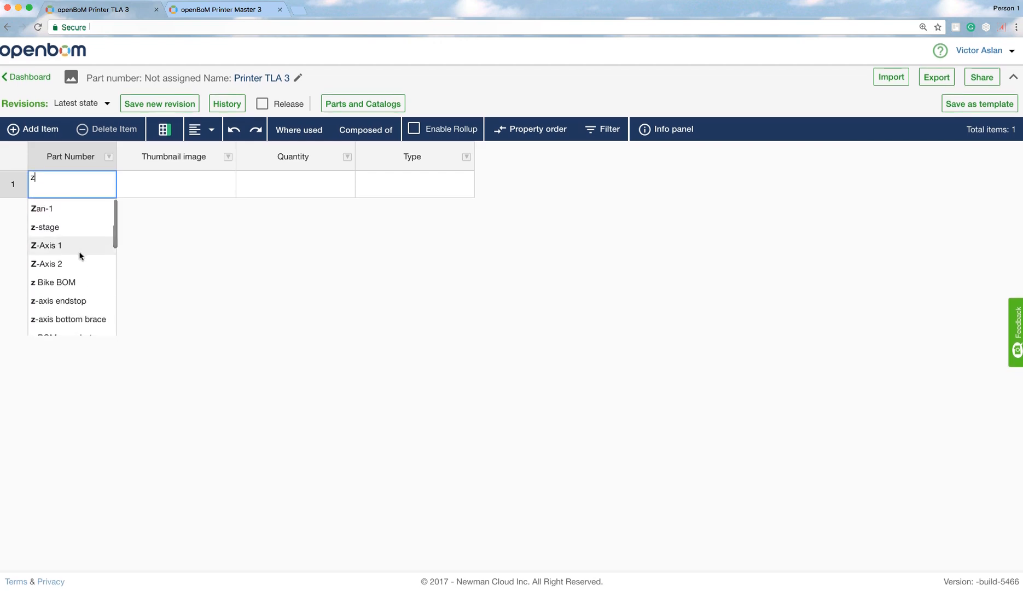
pyautogui.click(54, 230)
# - Set the z-stage row's quantity to 1 and its type to Assembly
pyautogui.click(267, 186)
pyautogui.write('1')
pyautogui.click(372, 185)
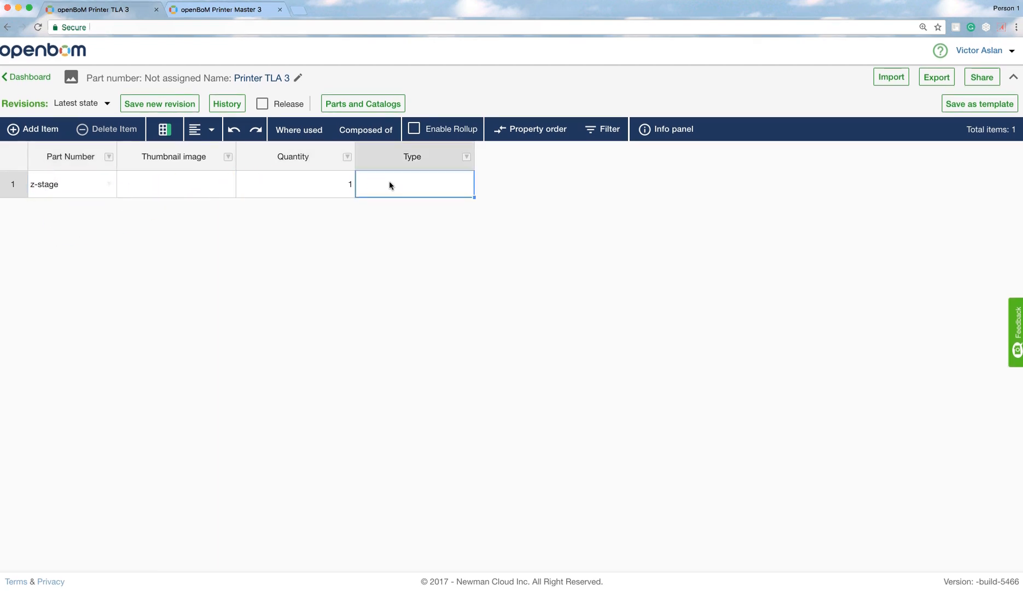
pyautogui.write('Assembly')
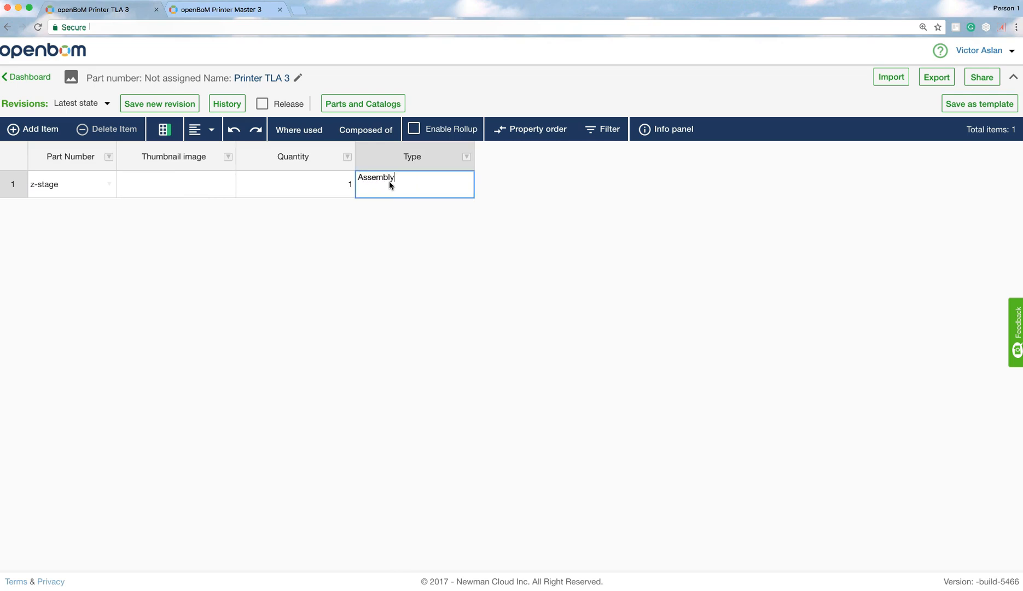
pyautogui.press('Return')
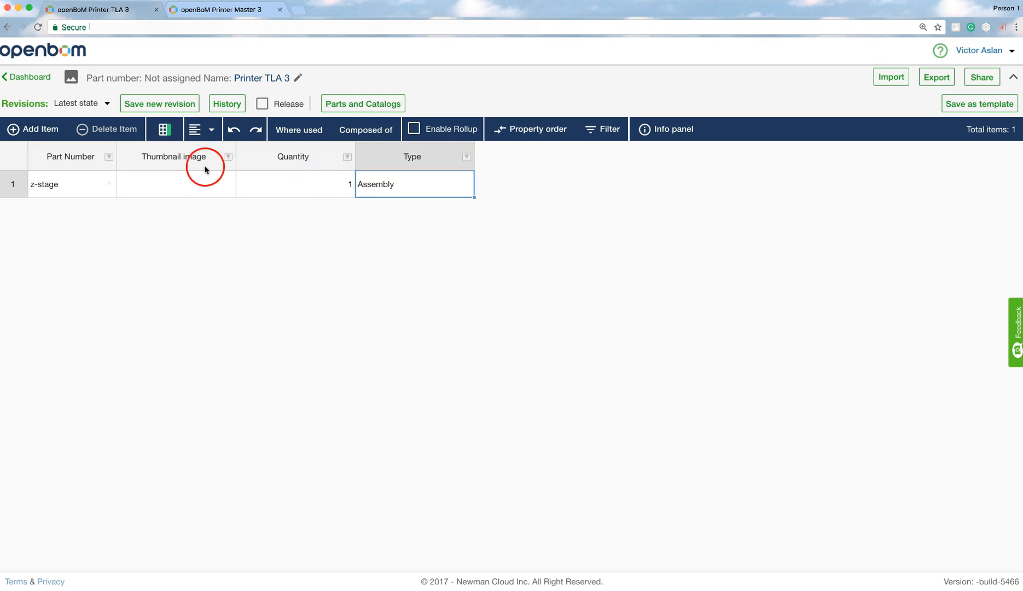
# - Add a new item and pick sliding block-2 as its part number
pyautogui.click(45, 130)
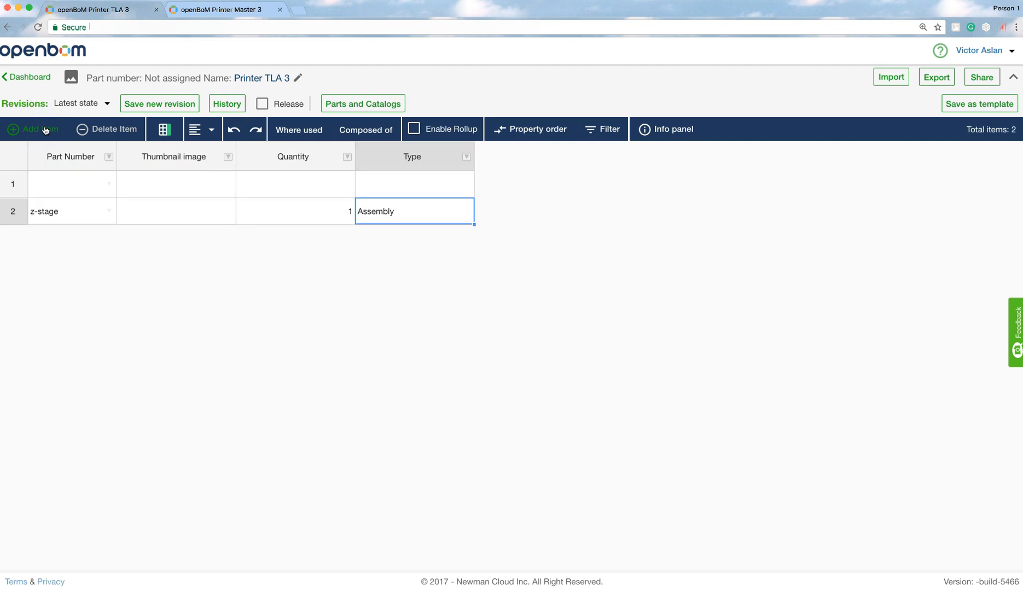
pyautogui.click(57, 192)
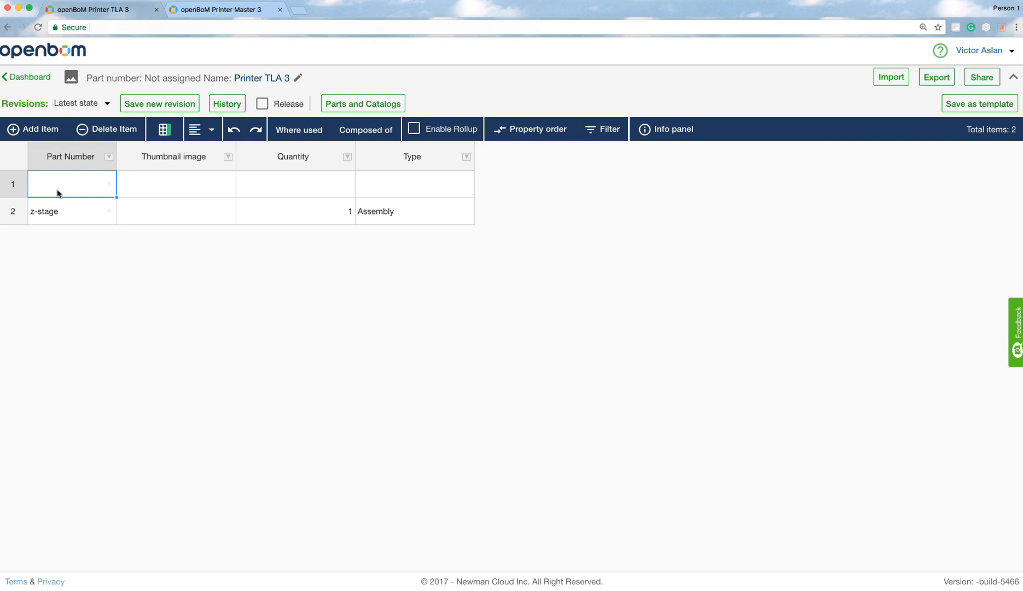
pyautogui.write('sli')
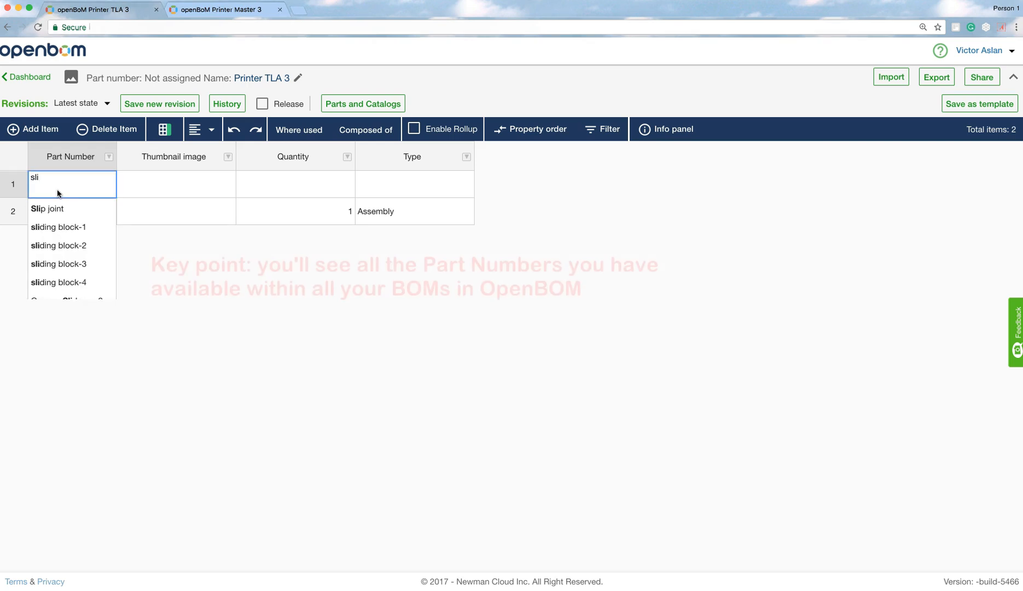
pyautogui.scroll(-3, 68, 240)
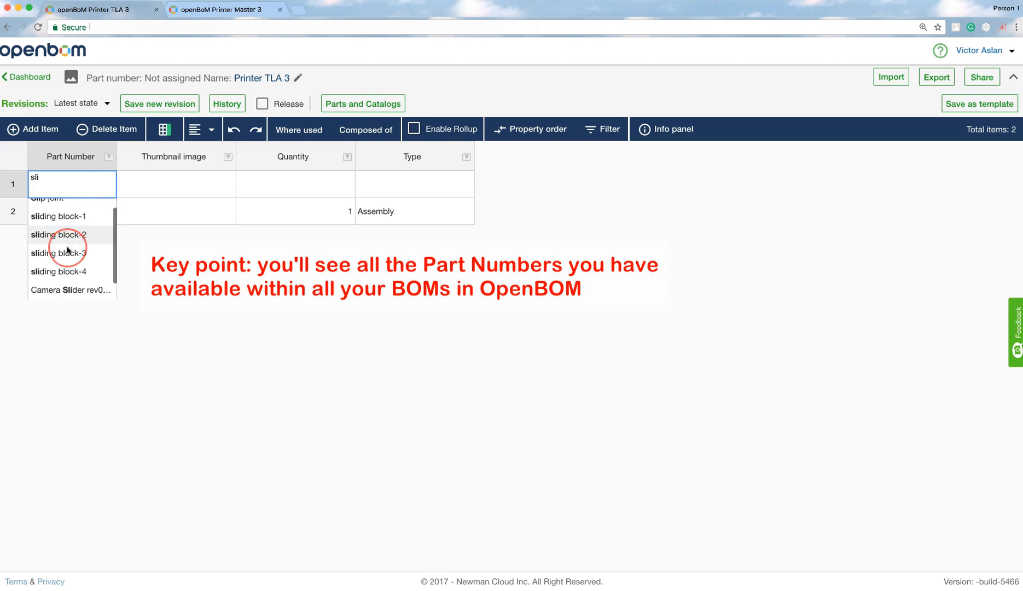
pyautogui.scroll(1, 66, 248)
pyautogui.scroll(2, 67, 250)
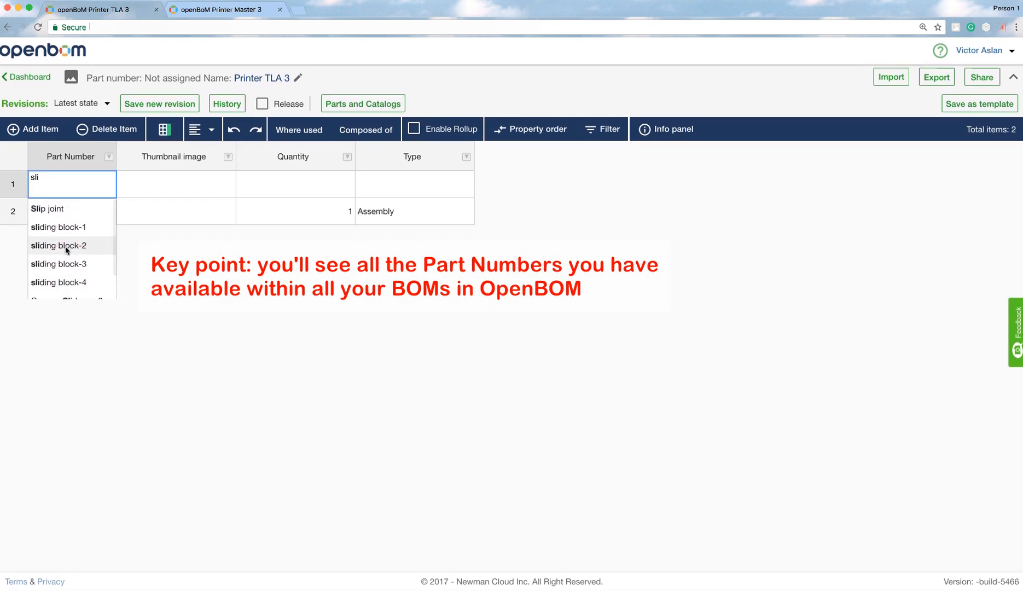
pyautogui.click(65, 246)
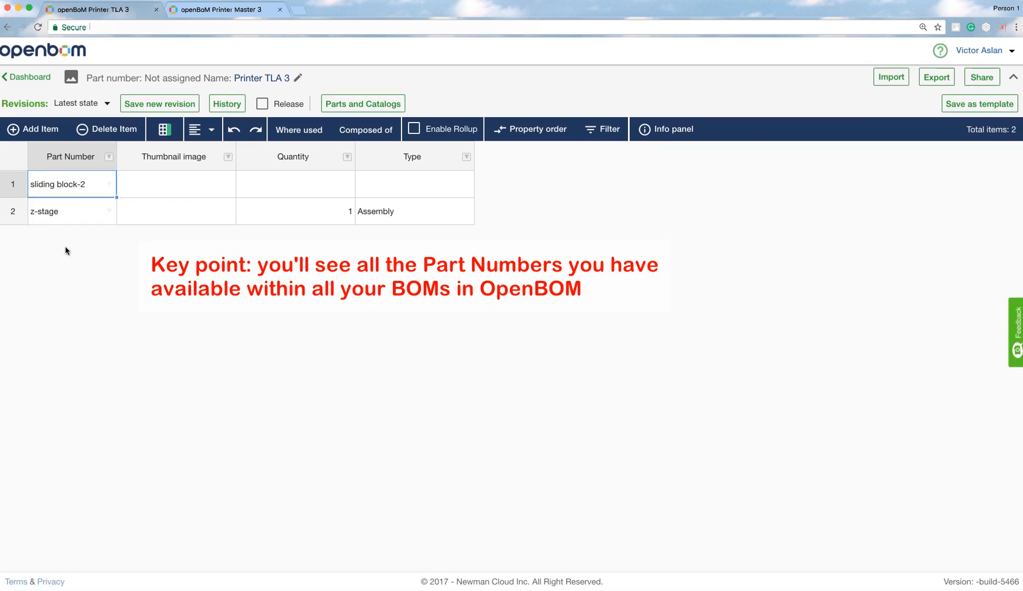
# - Set the sliding block-2 row's quantity to 1 and its type to Assembly
pyautogui.click(304, 191)
pyautogui.write('1')
pyautogui.click(402, 186)
pyautogui.write('Ass')
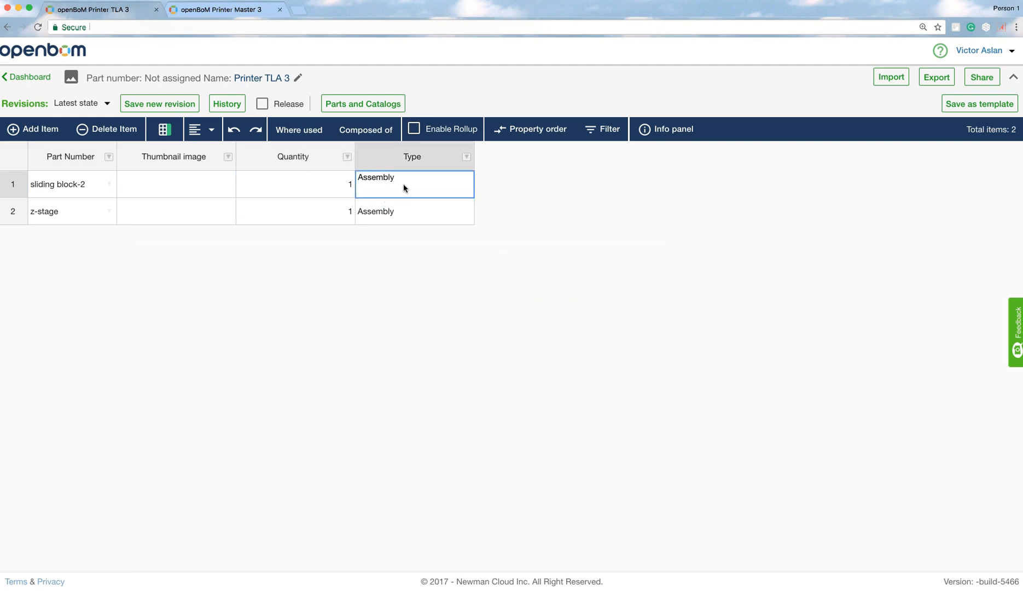
pyautogui.write('embly')
pyautogui.press('Return')
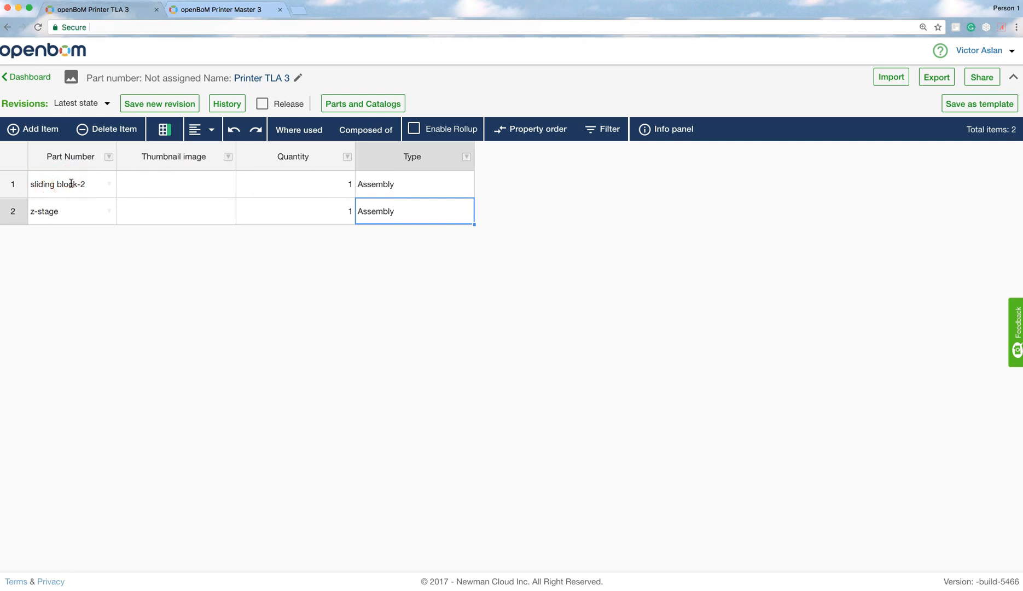
# - Add a new empty item and assign the Printer Master 3 part catalog to this BOM
pyautogui.click(49, 132)
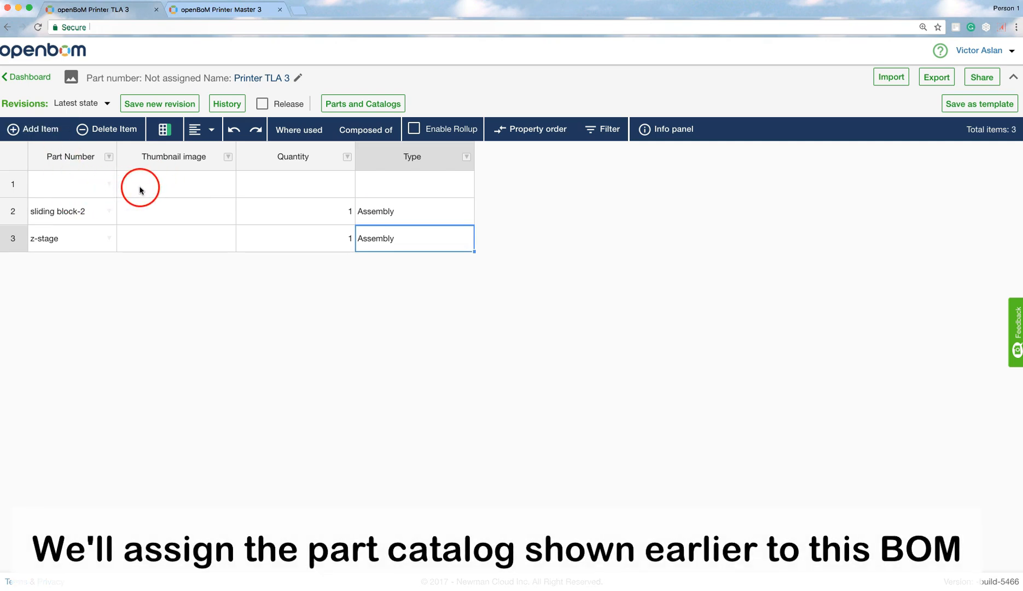
pyautogui.click(340, 106)
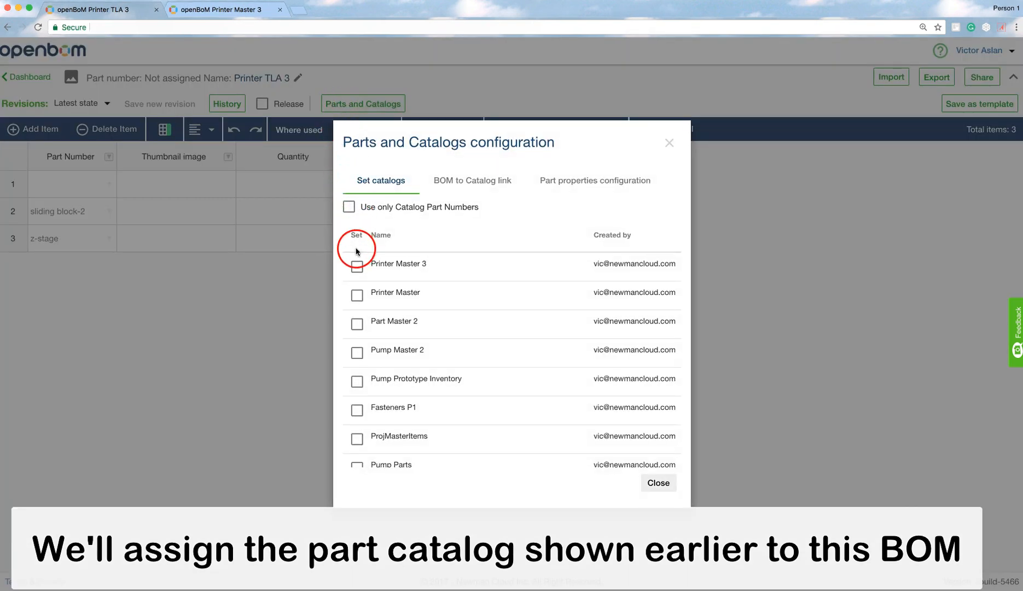
pyautogui.click(357, 267)
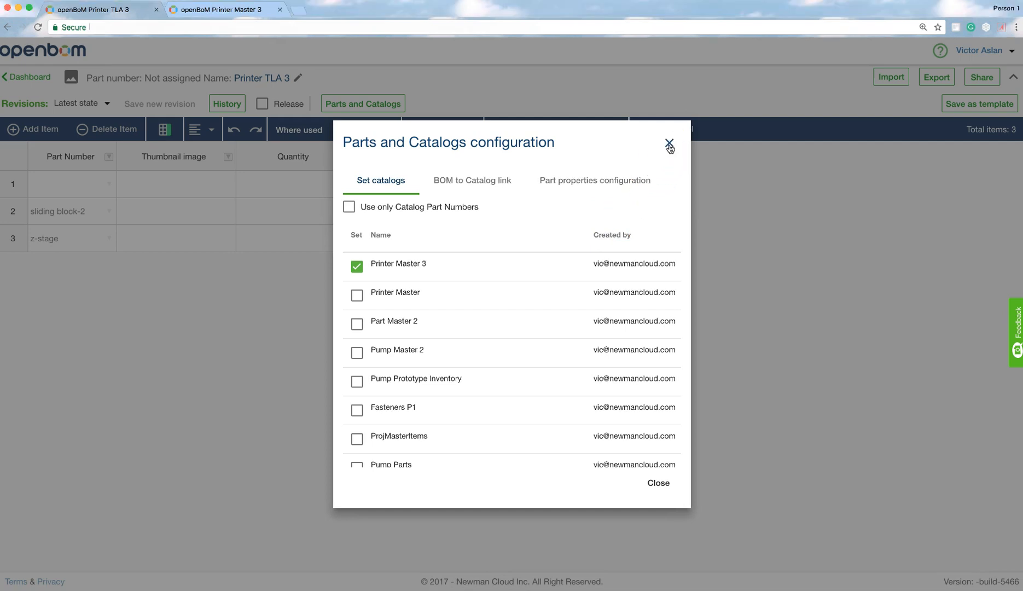
pyautogui.click(670, 144)
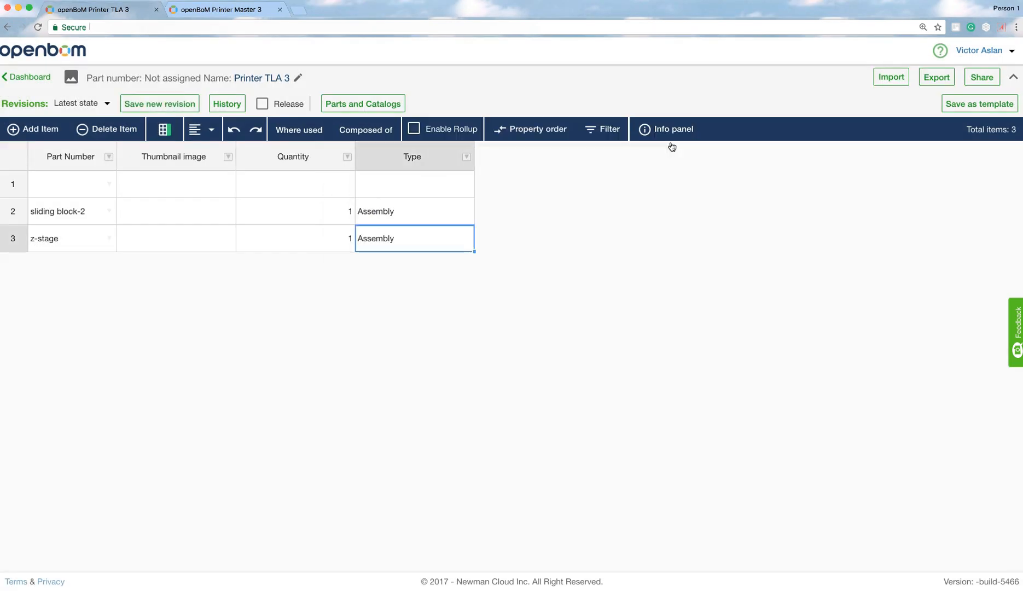
# - Pick nema17d2 from the catalog parts as the new item's part number
pyautogui.click(110, 184)
pyautogui.scroll(-3, 84, 235)
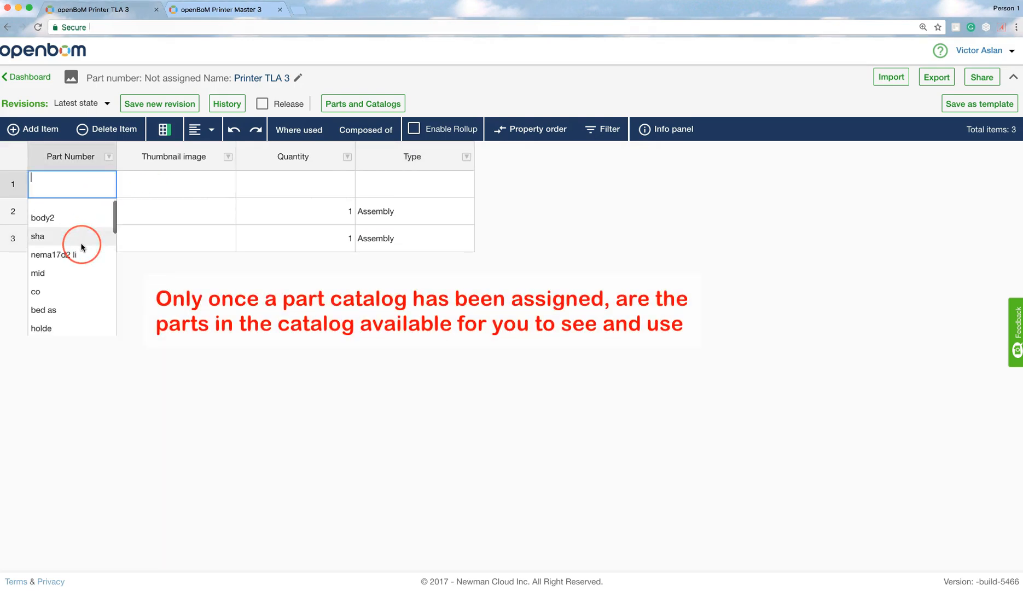
pyautogui.scroll(-5, 83, 247)
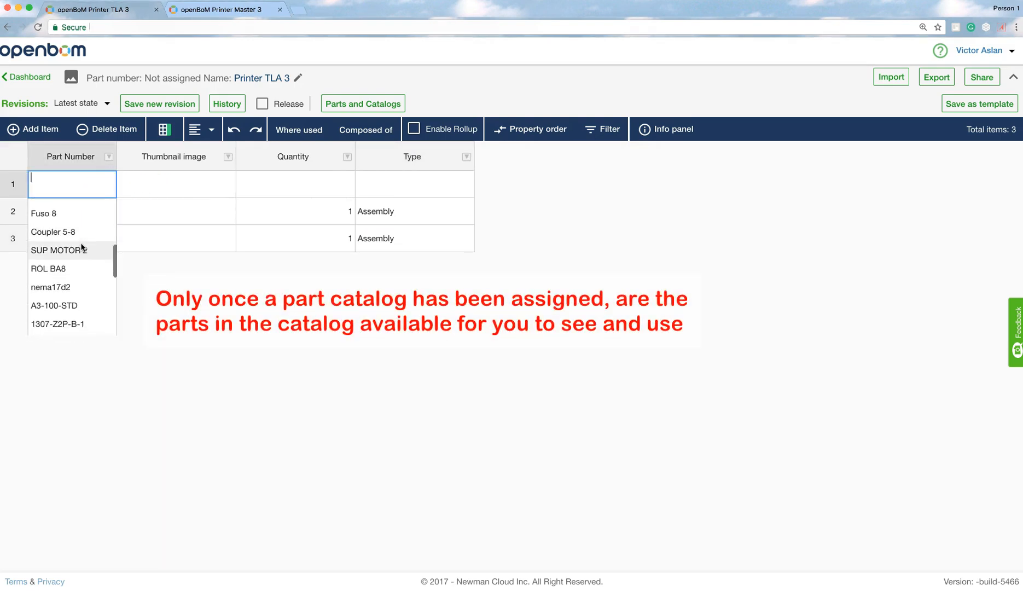
pyautogui.scroll(-1, 82, 247)
pyautogui.click(72, 226)
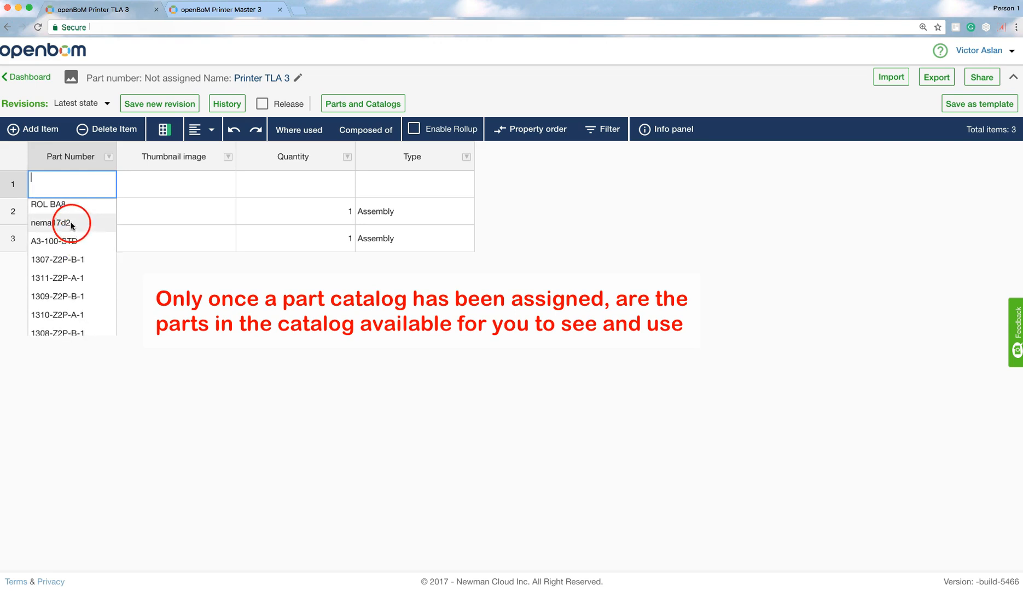
# - Set the nema17d2 row's quantity to 1 and its type to Part
pyautogui.click(286, 185)
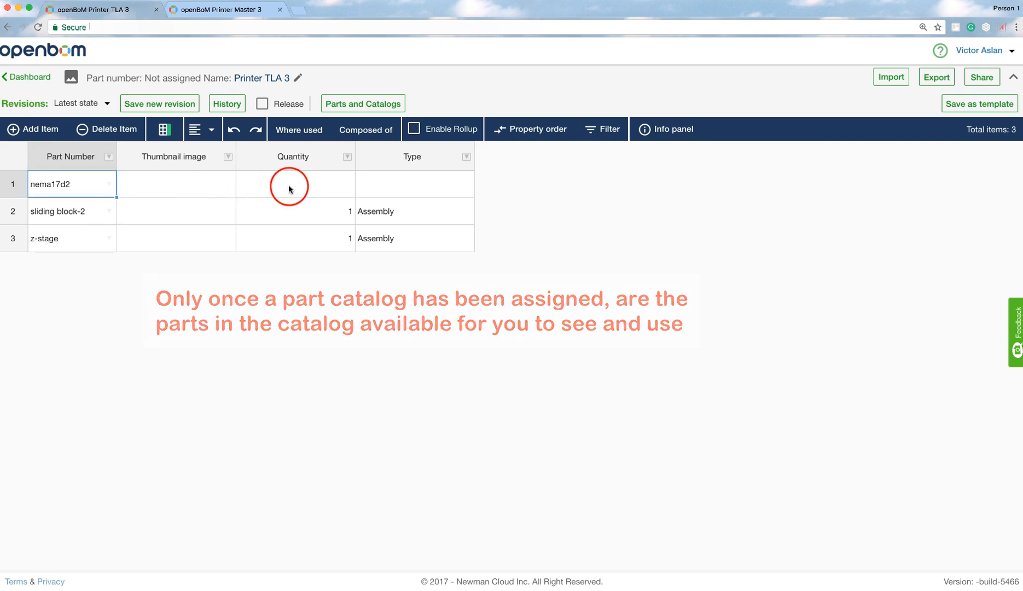
pyautogui.write('1')
pyautogui.click(368, 180)
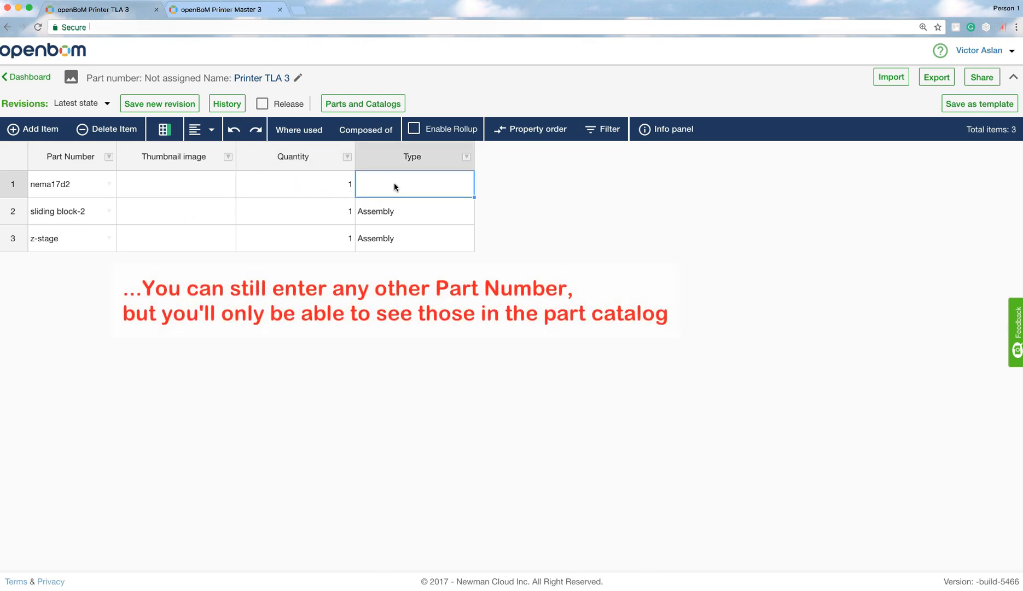
pyautogui.write('Part')
pyautogui.press('Return')
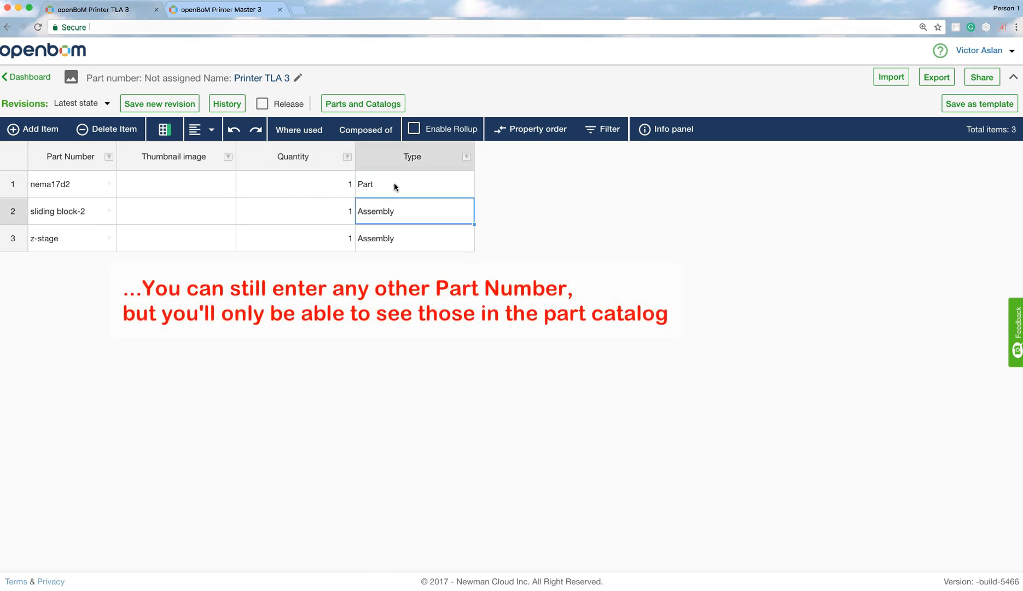
# - Add a new item and pick A3-100-STD from the catalog parts as its part number
pyautogui.click(46, 130)
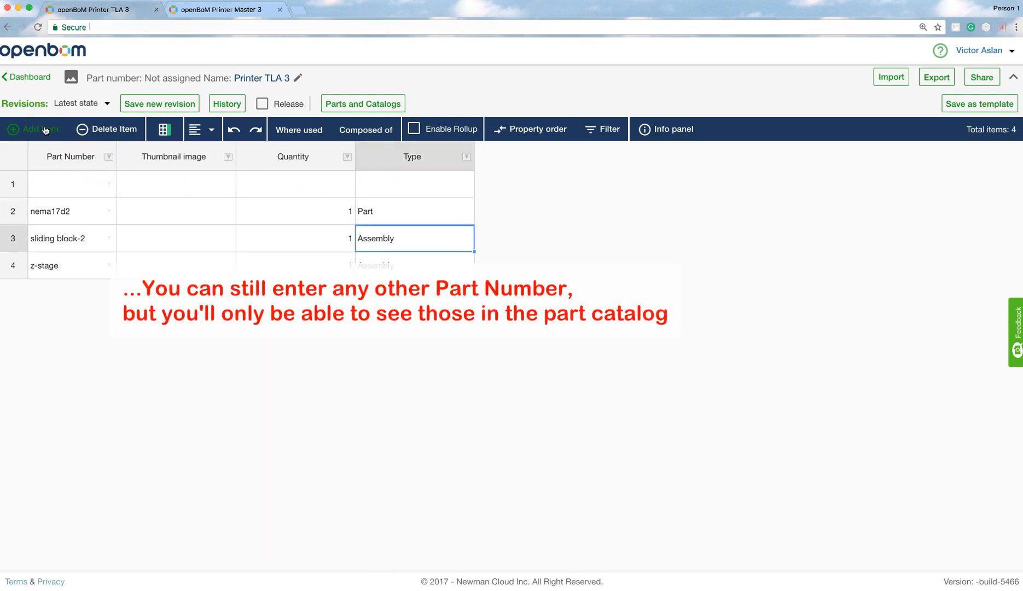
pyautogui.click(109, 186)
pyautogui.scroll(-5, 80, 241)
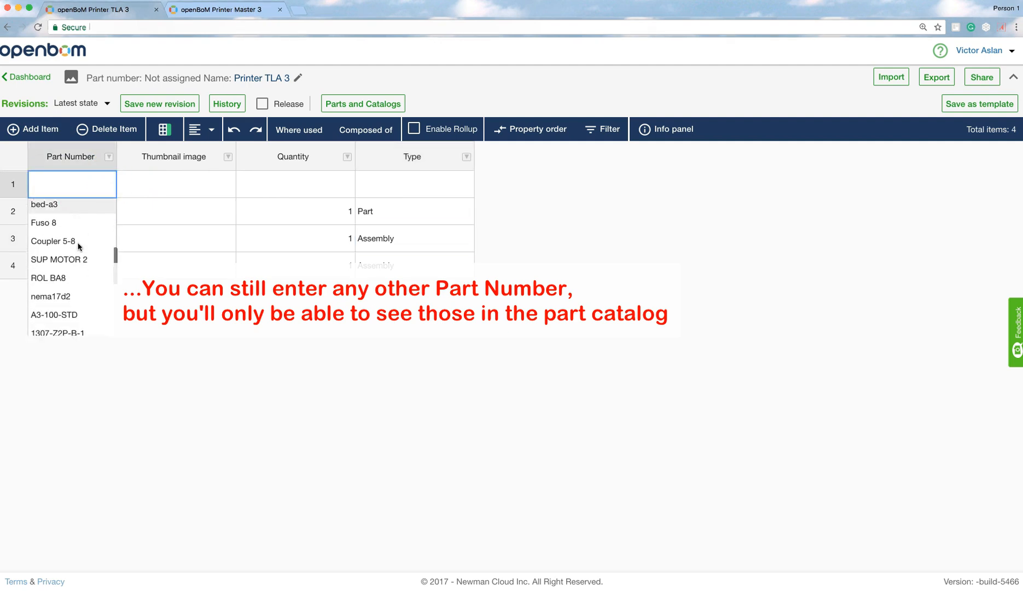
pyautogui.scroll(-2, 78, 246)
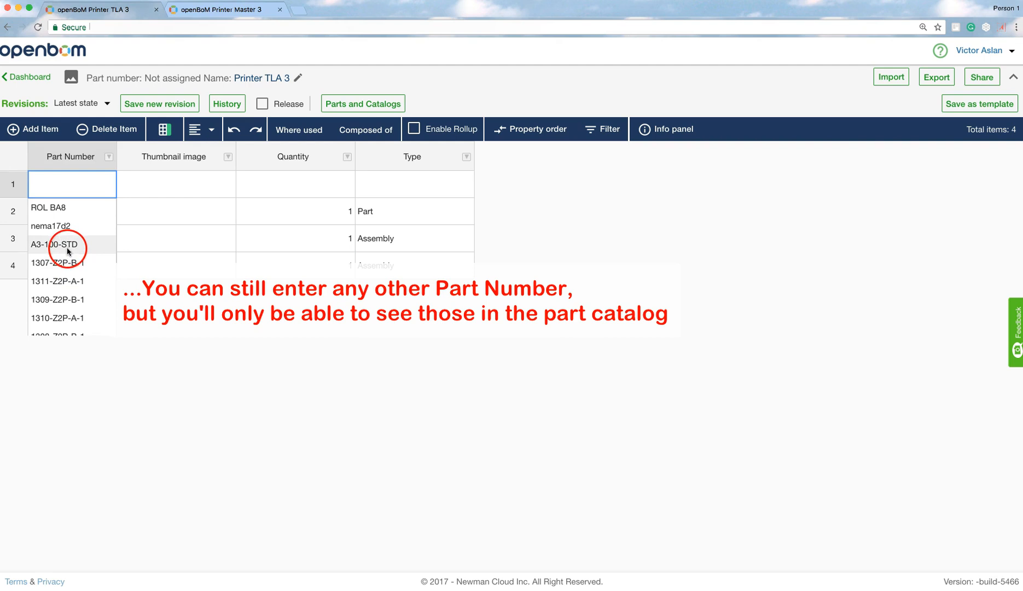
pyautogui.click(68, 247)
# - Set the A3-100-STD row's quantity to 1 and its type to Part
pyautogui.click(259, 186)
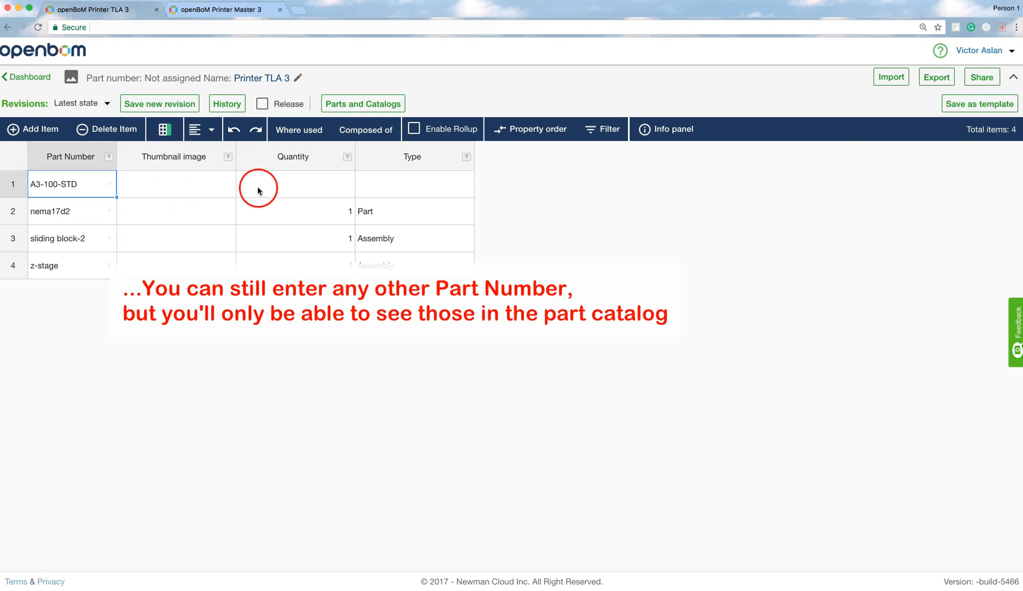
pyautogui.write('1')
pyautogui.click(386, 188)
pyautogui.write('Part')
pyautogui.press('Return')
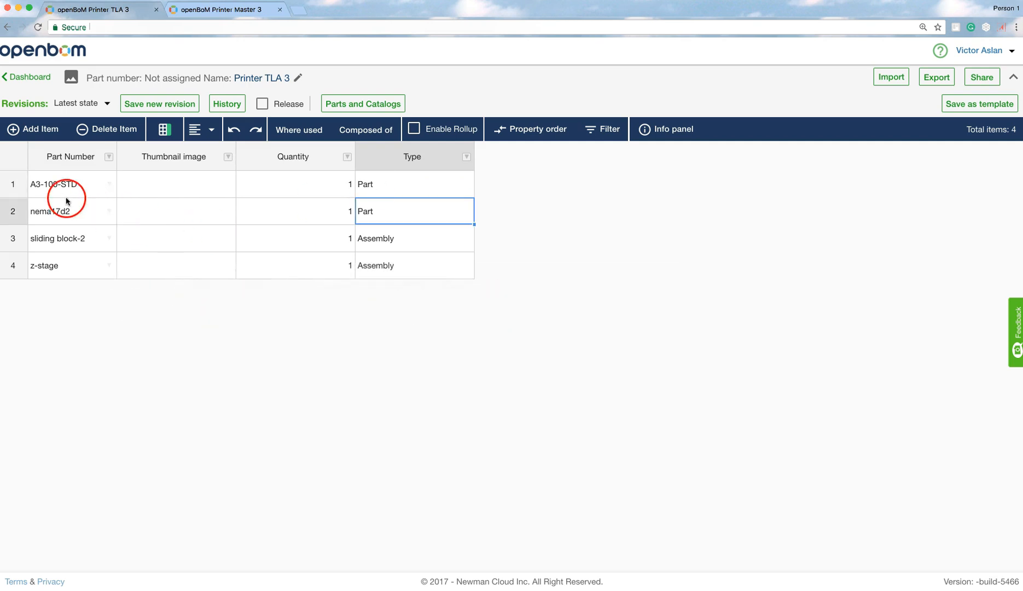
pyautogui.click(58, 241)
pyautogui.click(55, 268)
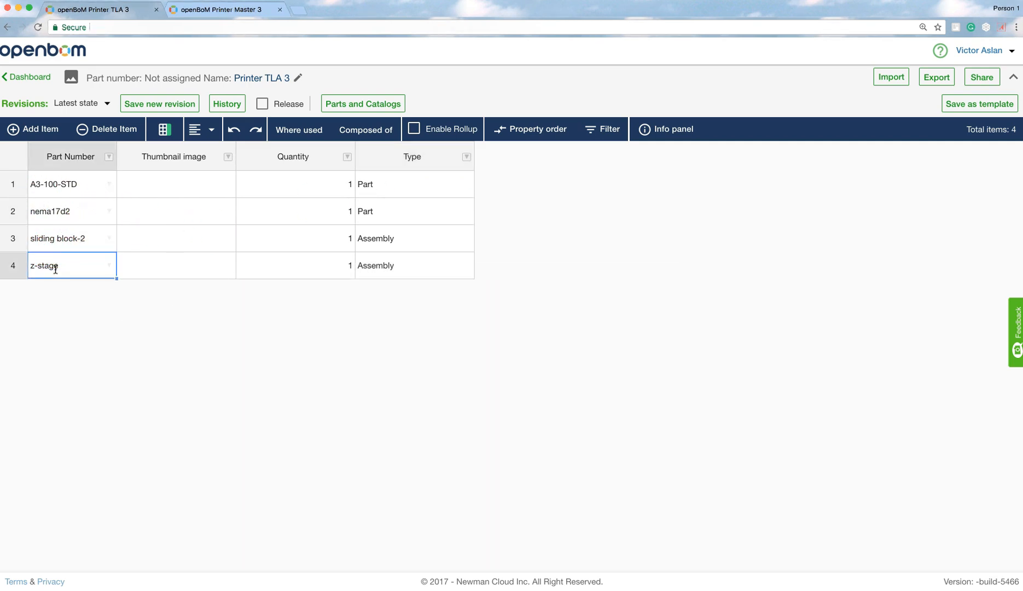
pyautogui.click(70, 214)
pyautogui.click(75, 193)
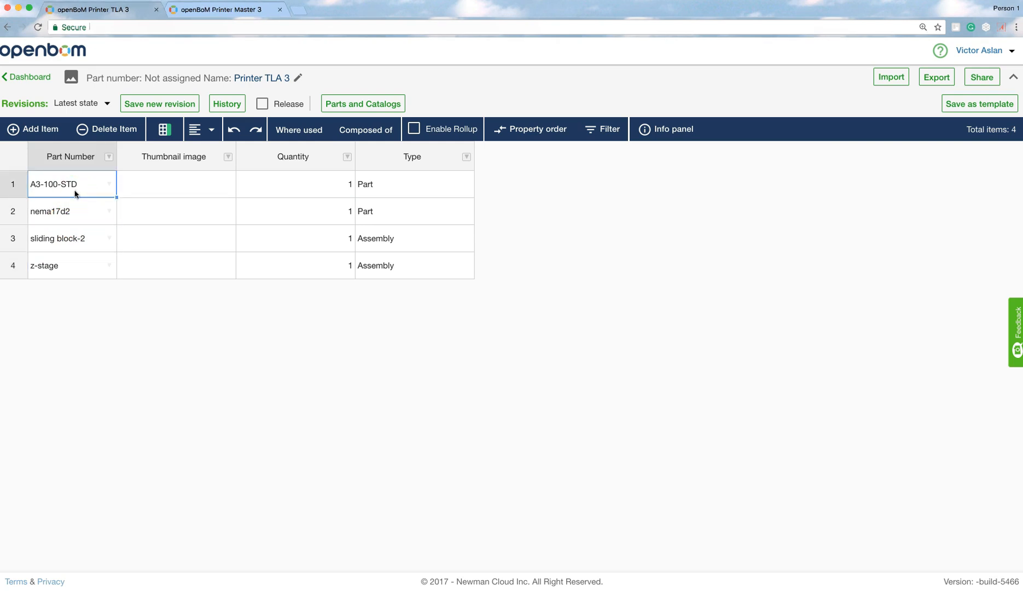
# - Return to the dashboard and open Printer TLA 3 as a multi-level BOM
pyautogui.click(30, 77)
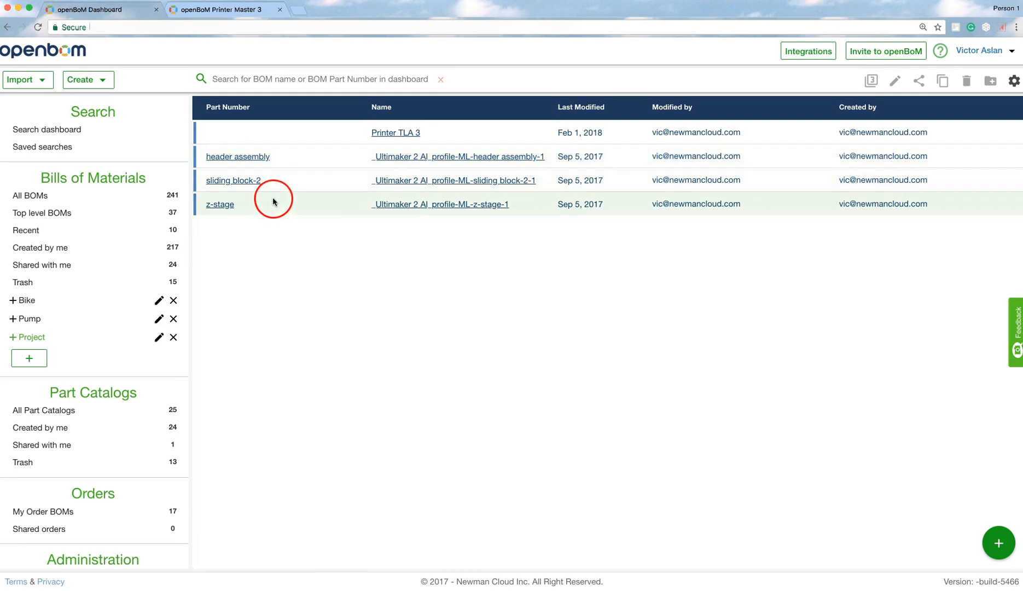
pyautogui.click(461, 141)
pyautogui.click(429, 132)
pyautogui.rightClick(429, 132)
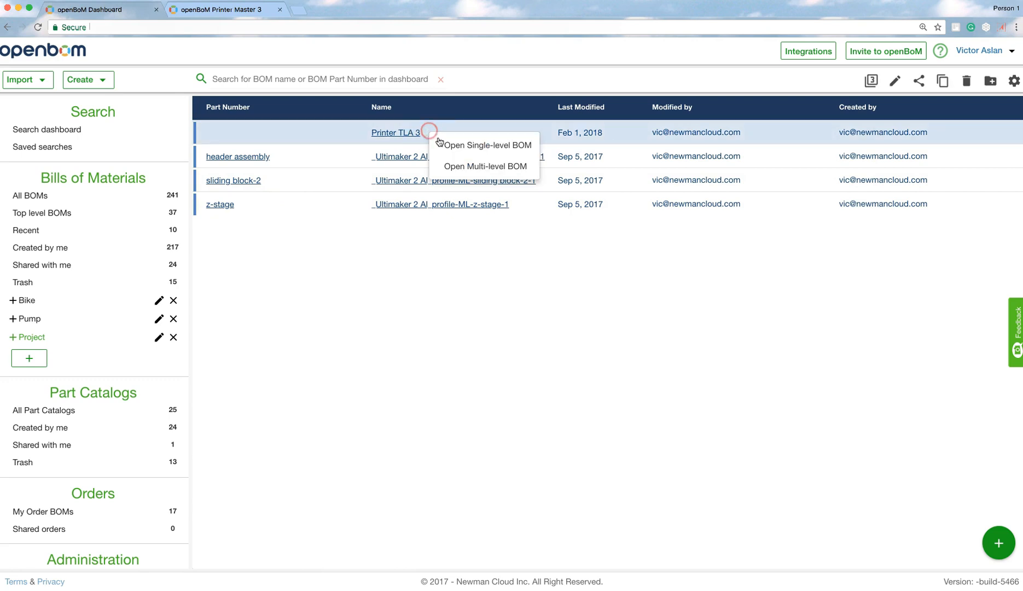
pyautogui.click(468, 167)
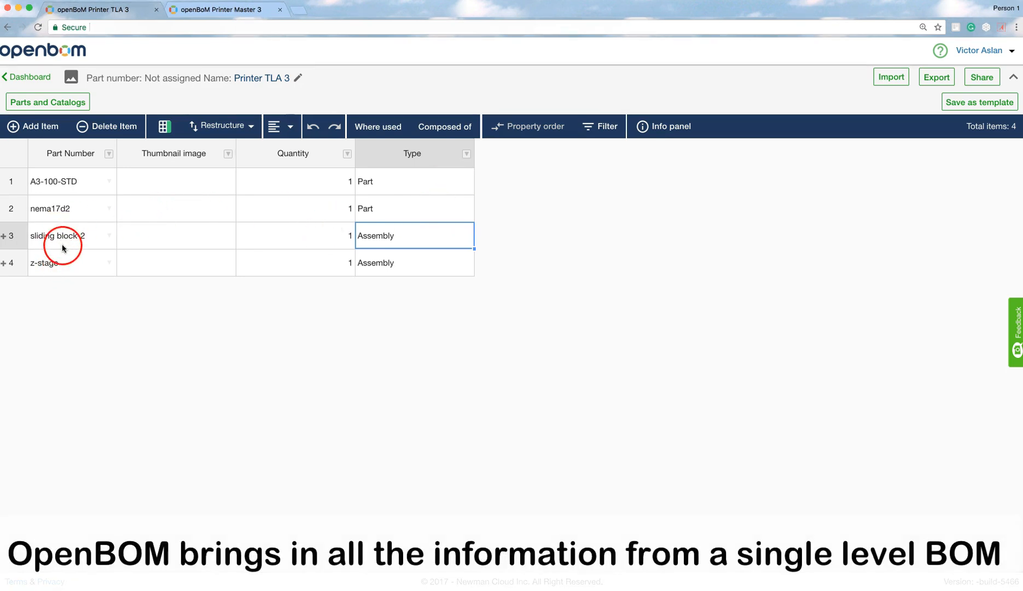
# - Expand and collapse the sliding block-2 and z-stage sub-assemblies to inspect their child parts
pyautogui.click(4, 237)
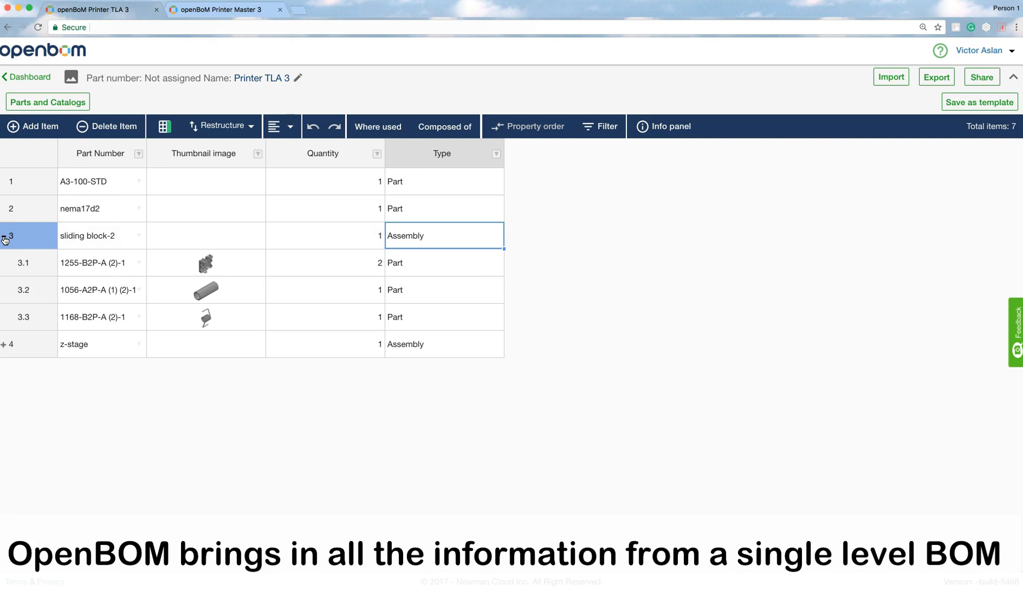
pyautogui.click(3, 238)
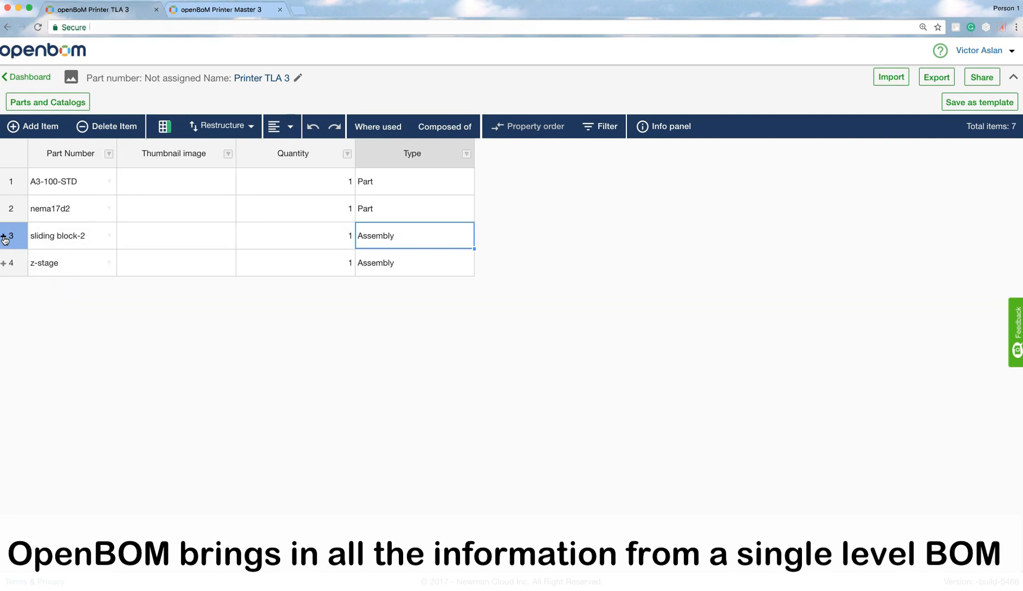
pyautogui.click(3, 264)
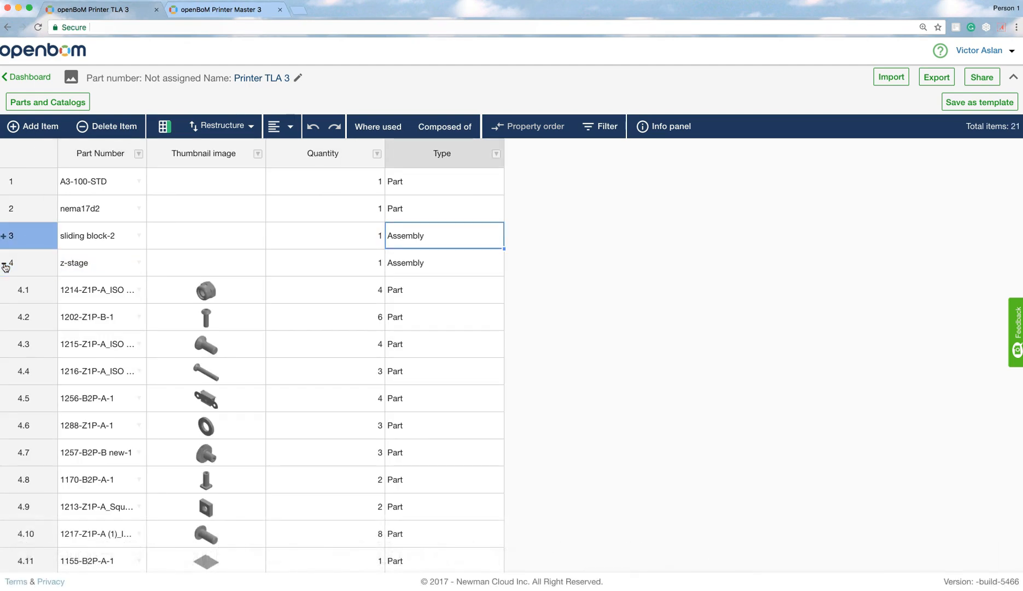
pyautogui.click(4, 264)
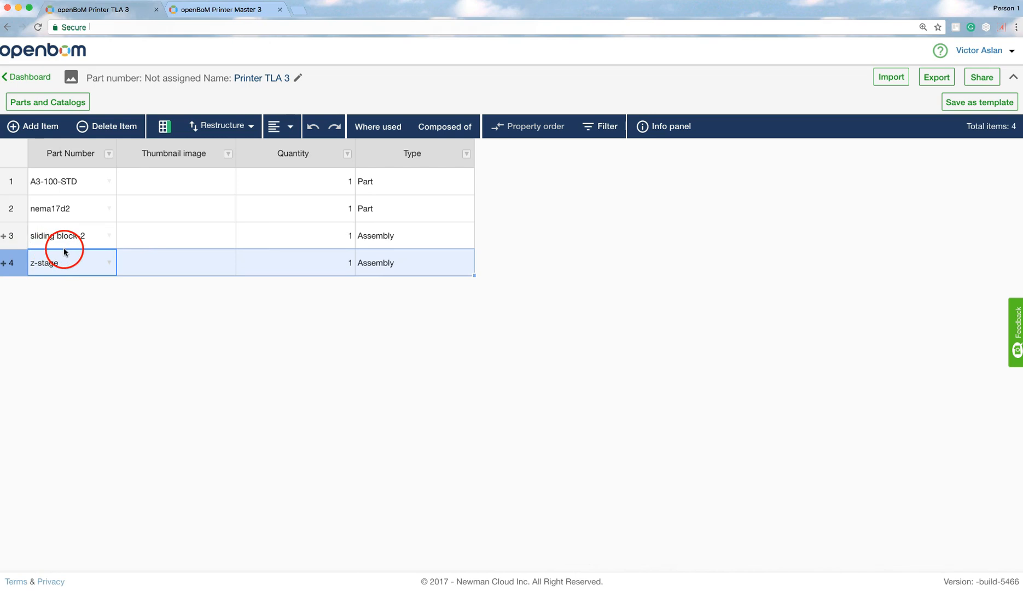
# - Check where sliding block-2 is used, open the Ultimaker 2 Al_profile-ML-1 BOM to review it, and close its tab
pyautogui.click(168, 242)
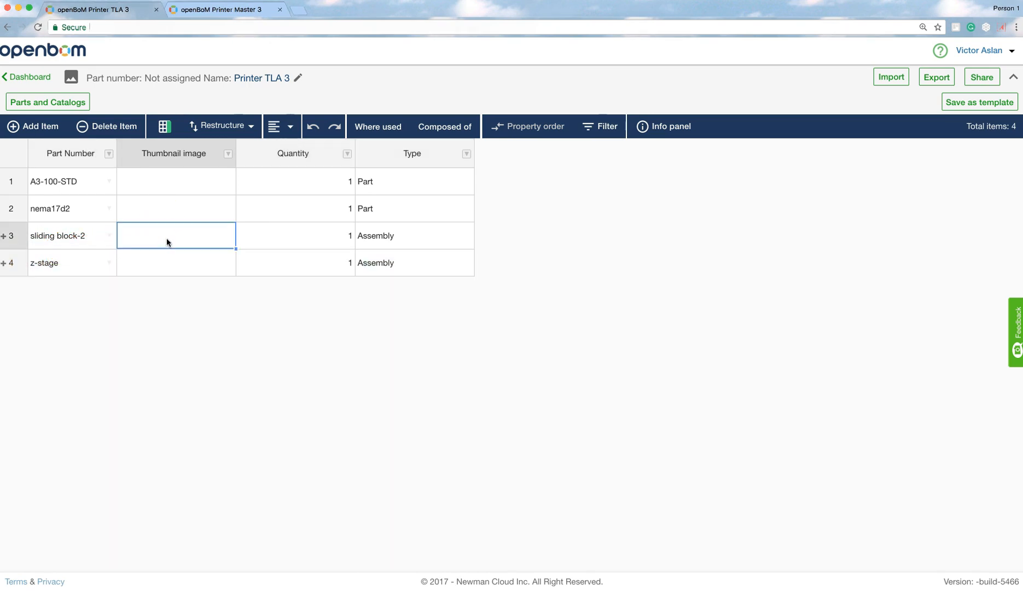
pyautogui.click(377, 128)
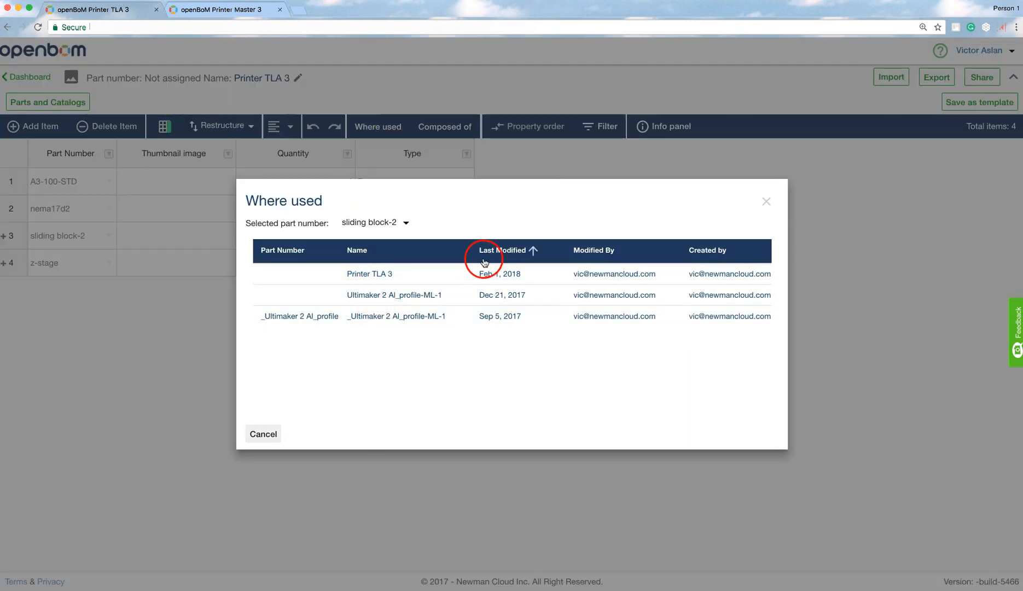
pyautogui.click(405, 296)
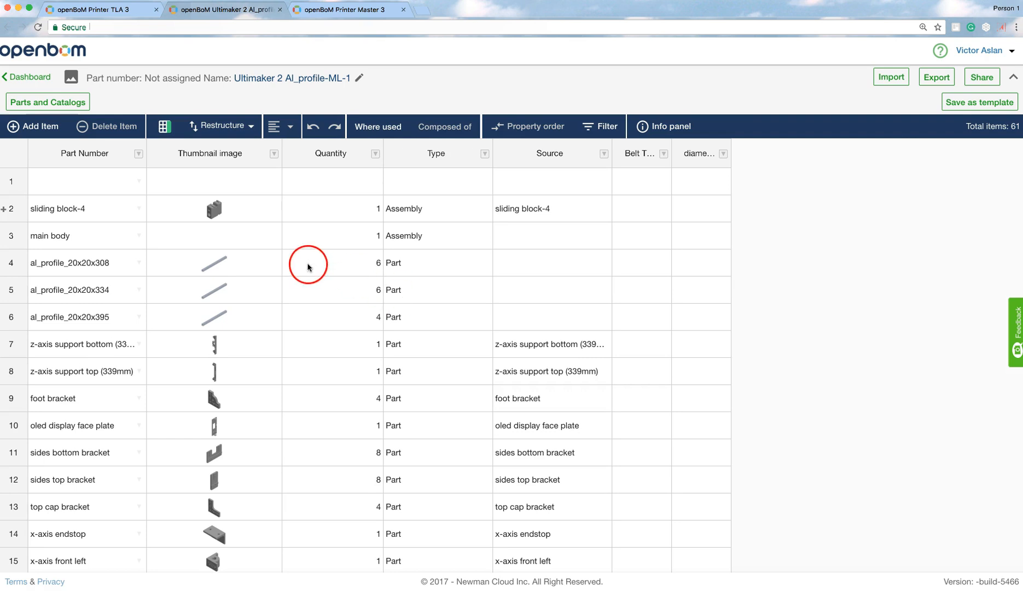
pyautogui.scroll(-2, 178, 241)
pyautogui.scroll(-3, 178, 245)
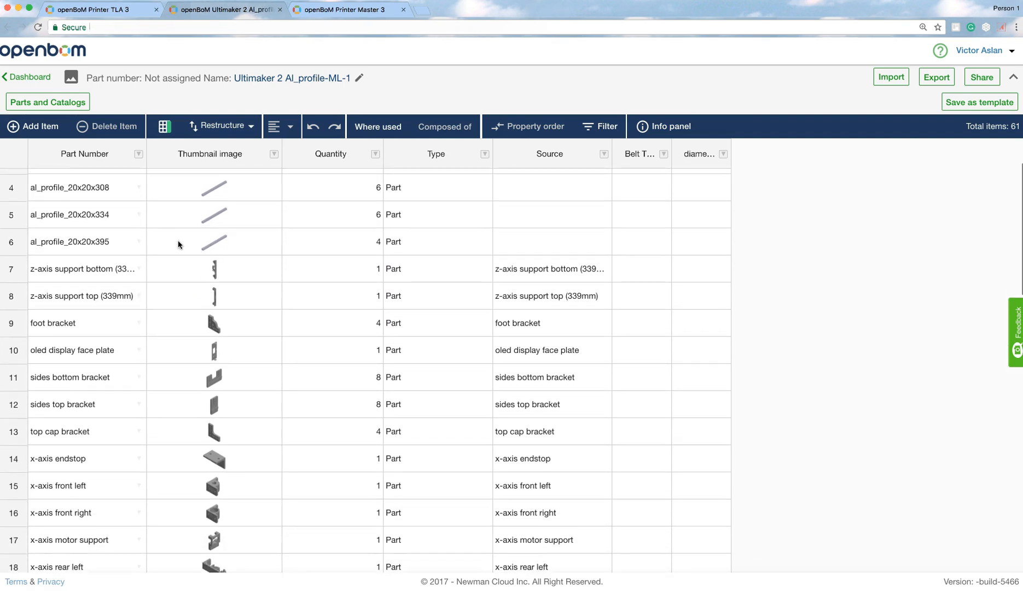
pyautogui.scroll(3, 178, 245)
pyautogui.scroll(2, 178, 245)
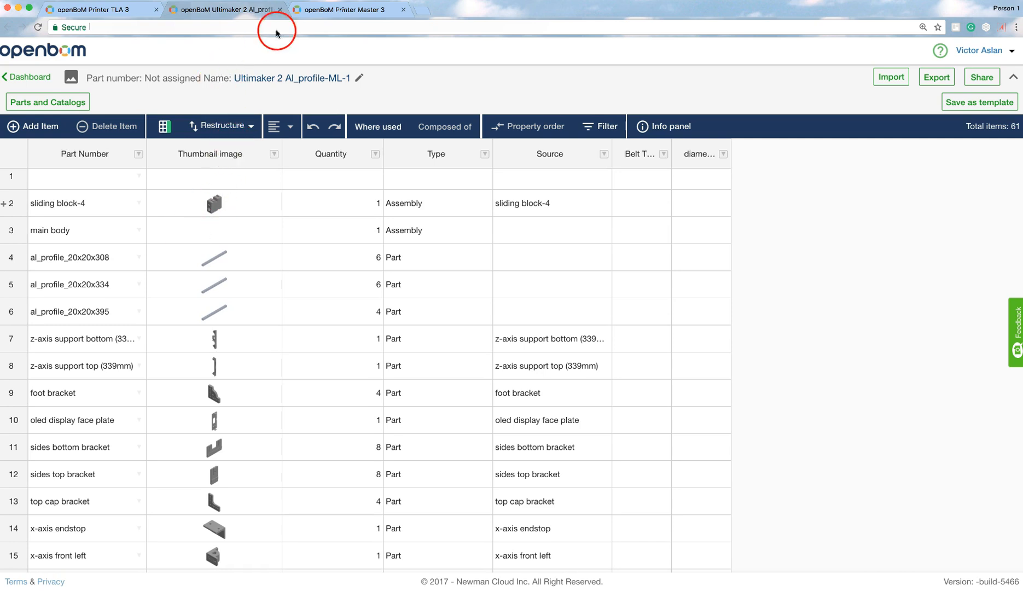
pyautogui.click(280, 9)
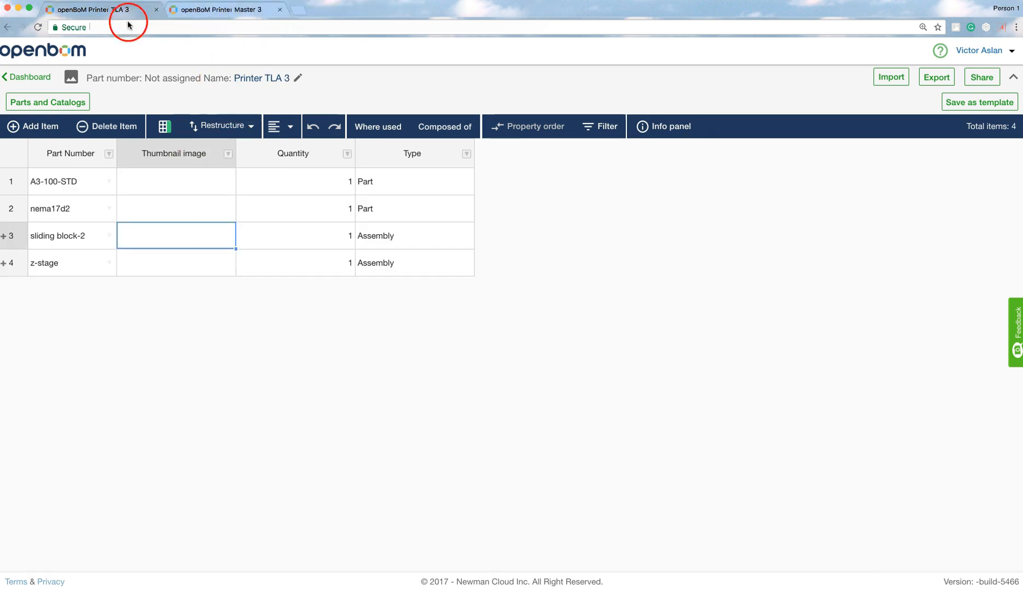
# - Expand sliding block-2 and check where its 1056-A2P-A (1) (2)-1 part is used
pyautogui.click(4, 235)
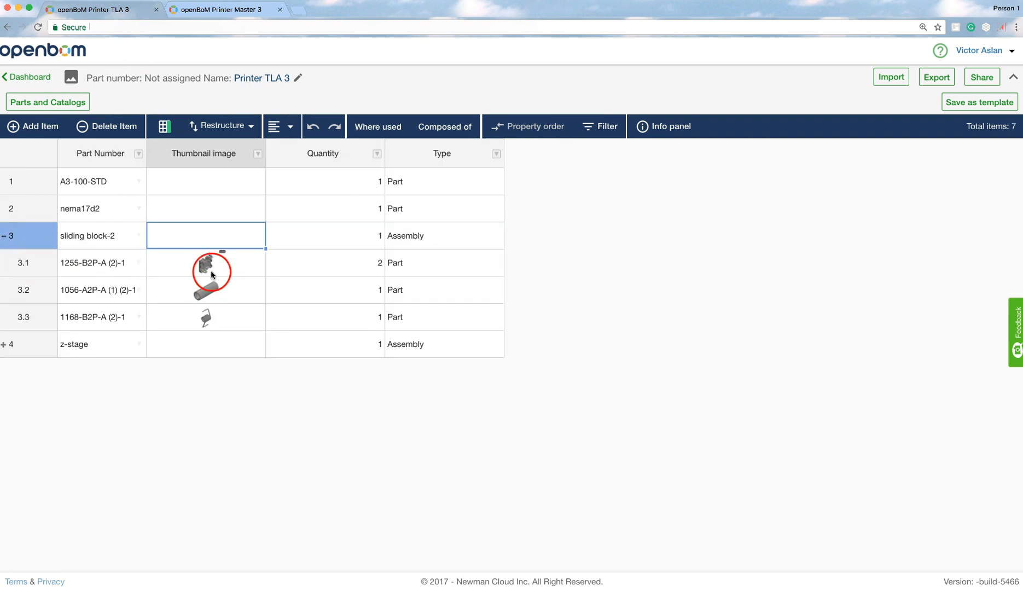
pyautogui.click(206, 297)
pyautogui.click(377, 126)
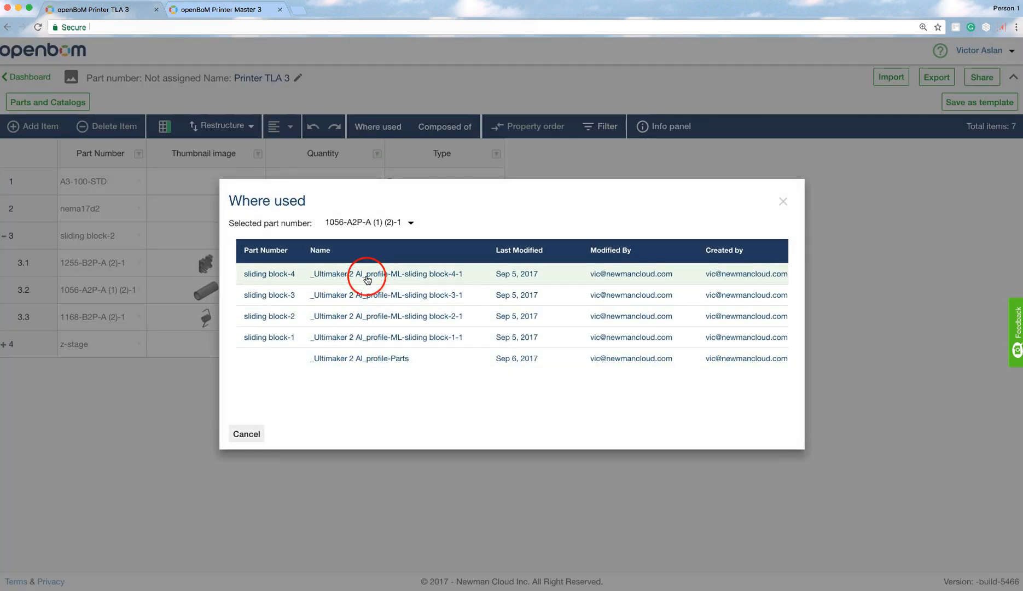
pyautogui.click(783, 202)
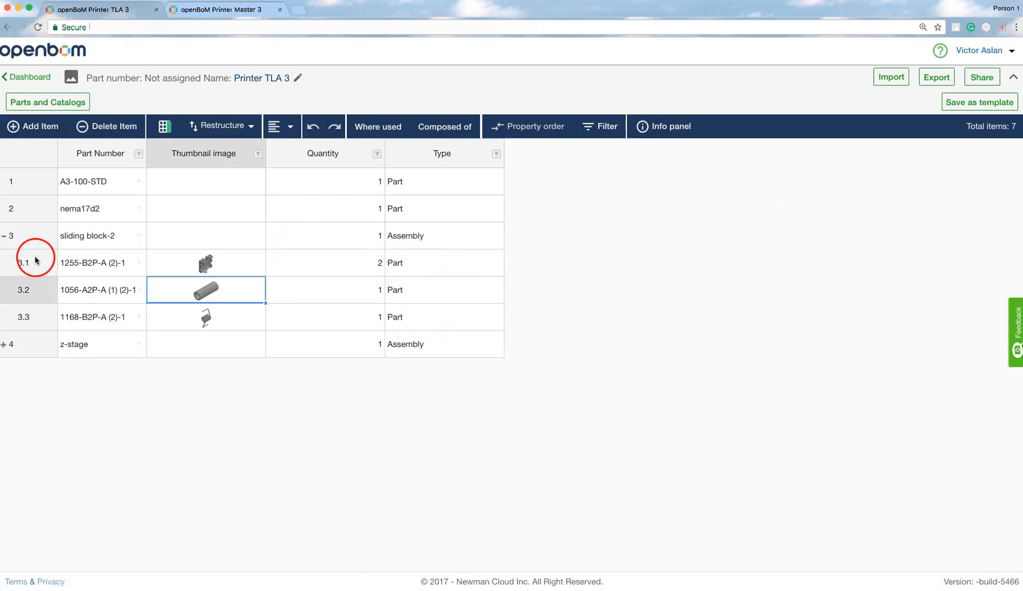
pyautogui.click(7, 237)
pyautogui.click(6, 237)
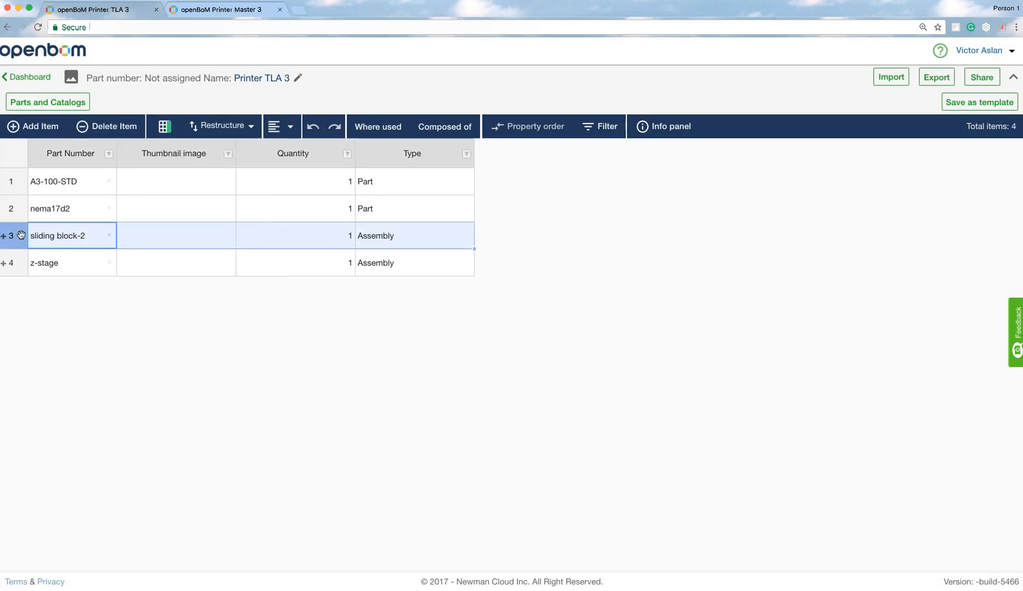
# - Open the BOM that sliding block-2 is composed of, then close its tab
pyautogui.click(157, 241)
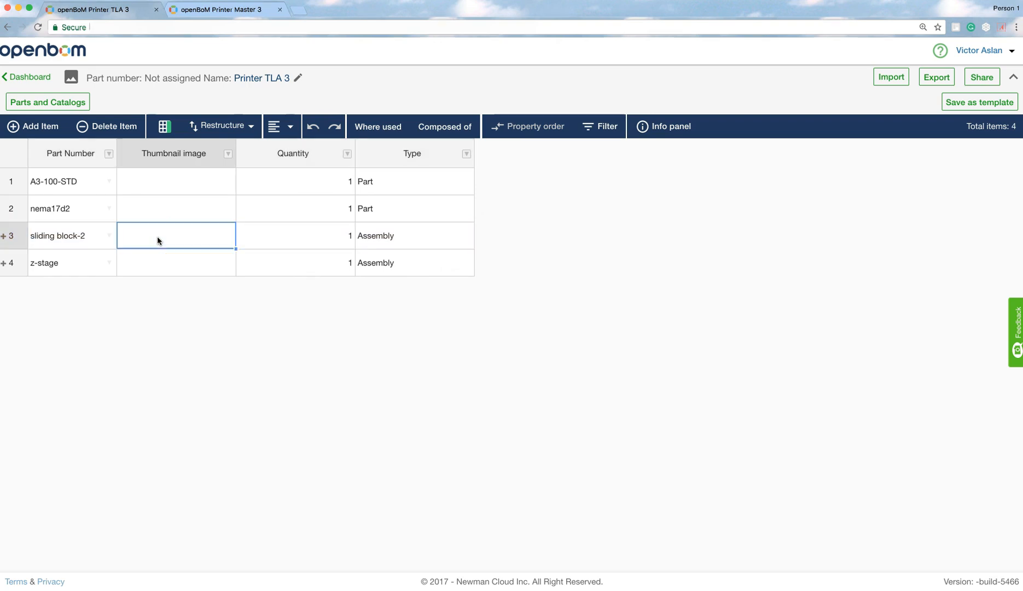
pyautogui.click(443, 130)
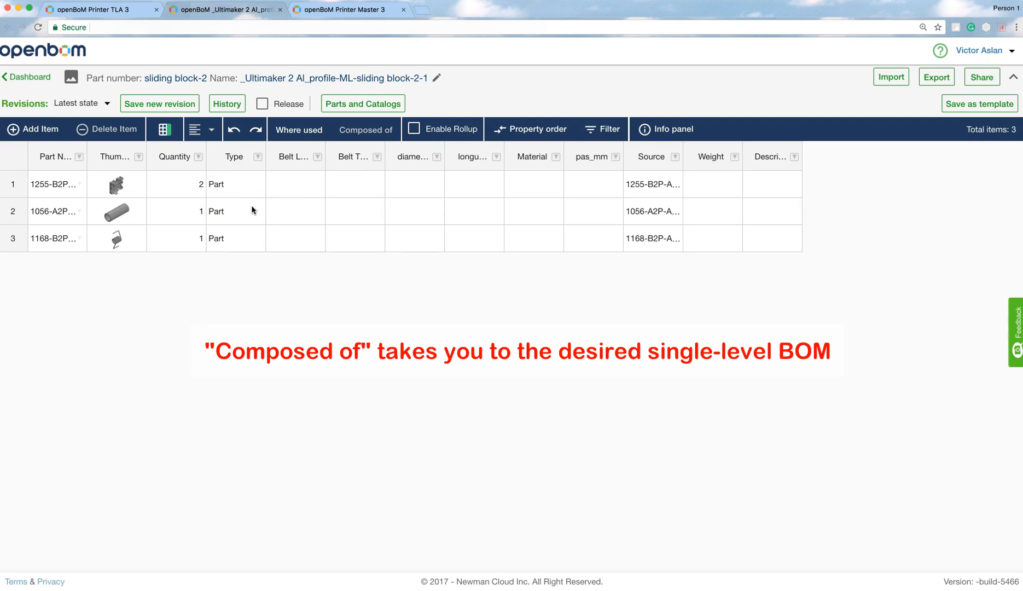
pyautogui.click(280, 9)
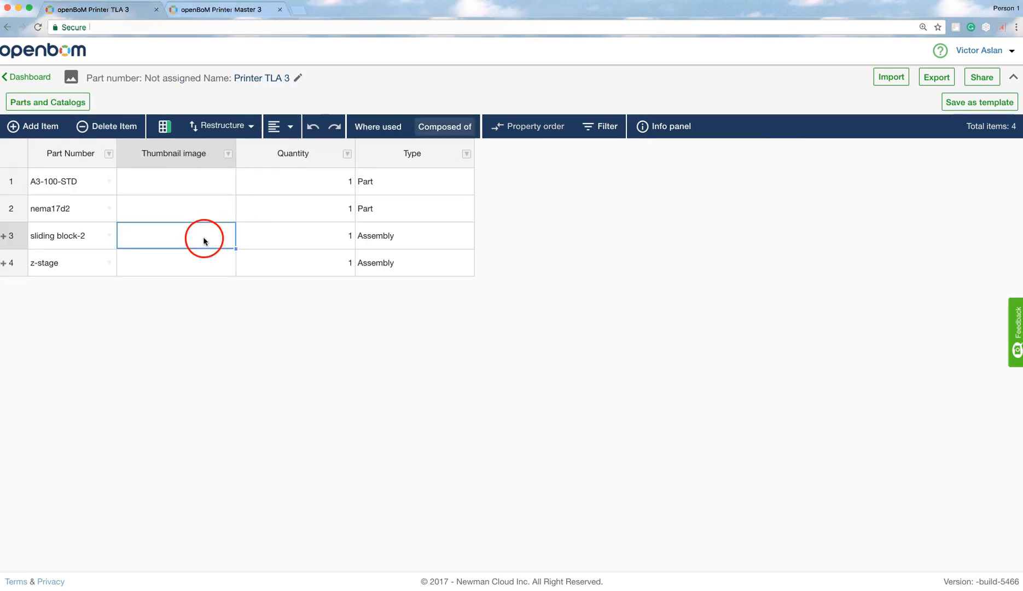
# - Add the public Description property as a new column in the BOM
pyautogui.click(165, 127)
pyautogui.click(401, 320)
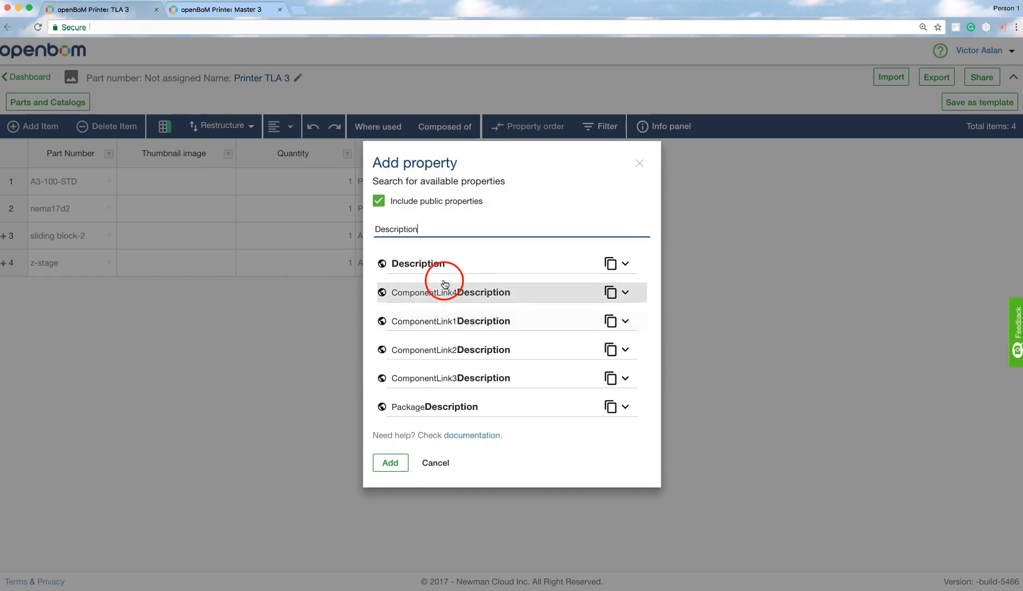
pyautogui.click(431, 264)
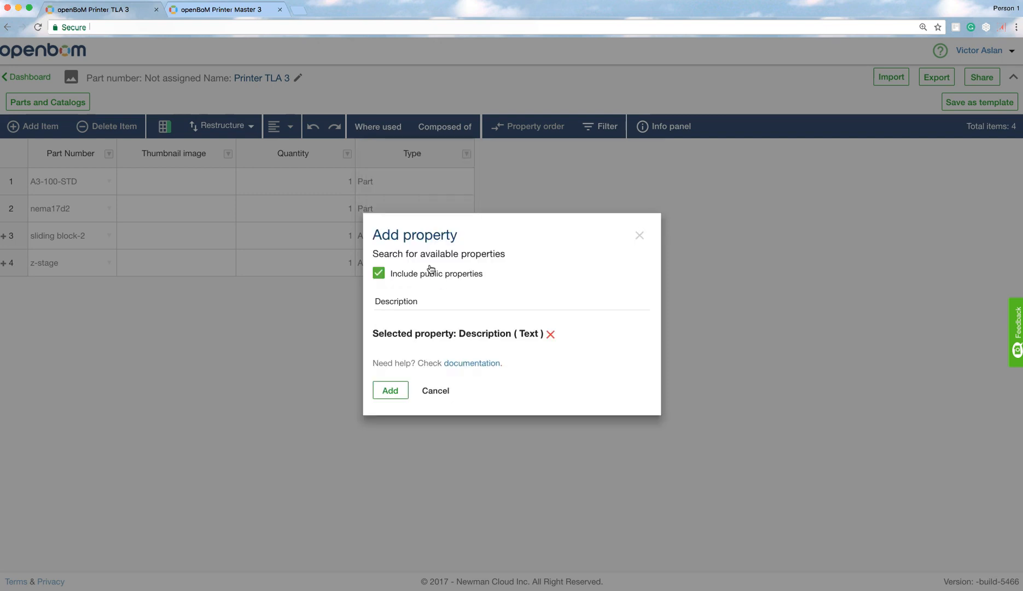
pyautogui.click(390, 391)
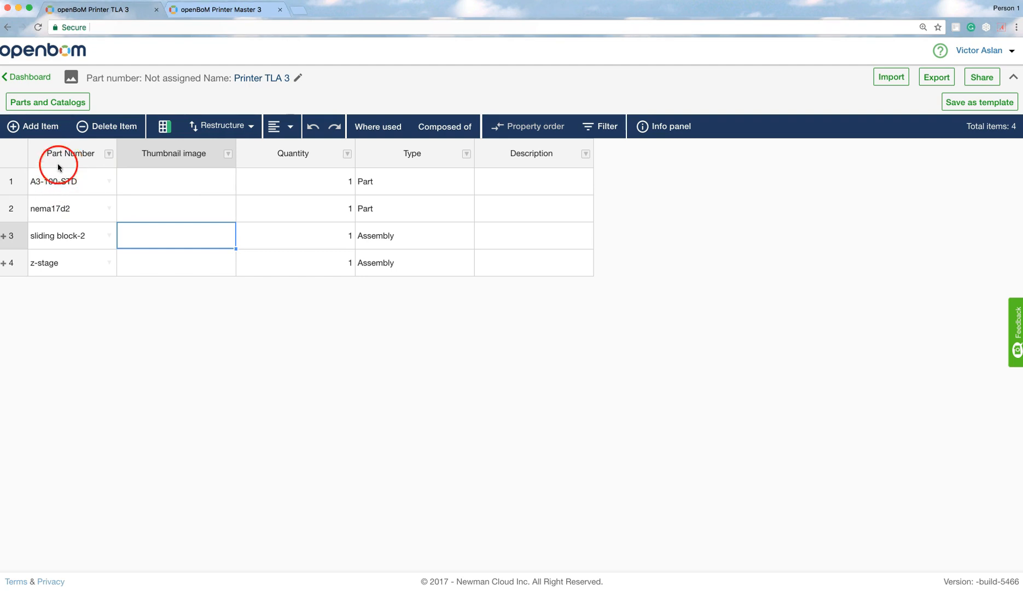
# - Add a new item with header assembly as its part number
pyautogui.click(43, 128)
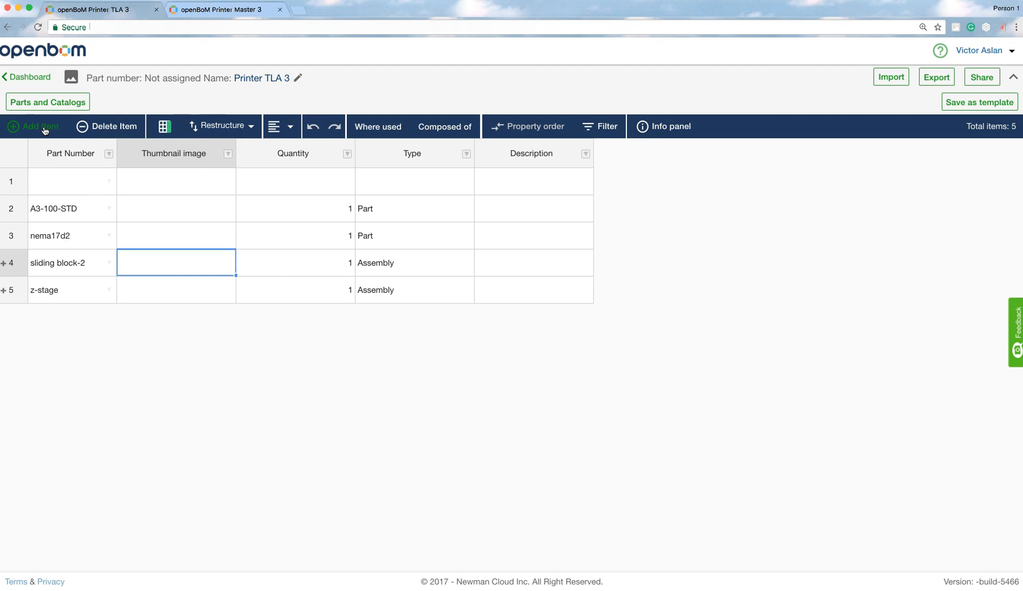
pyautogui.click(61, 188)
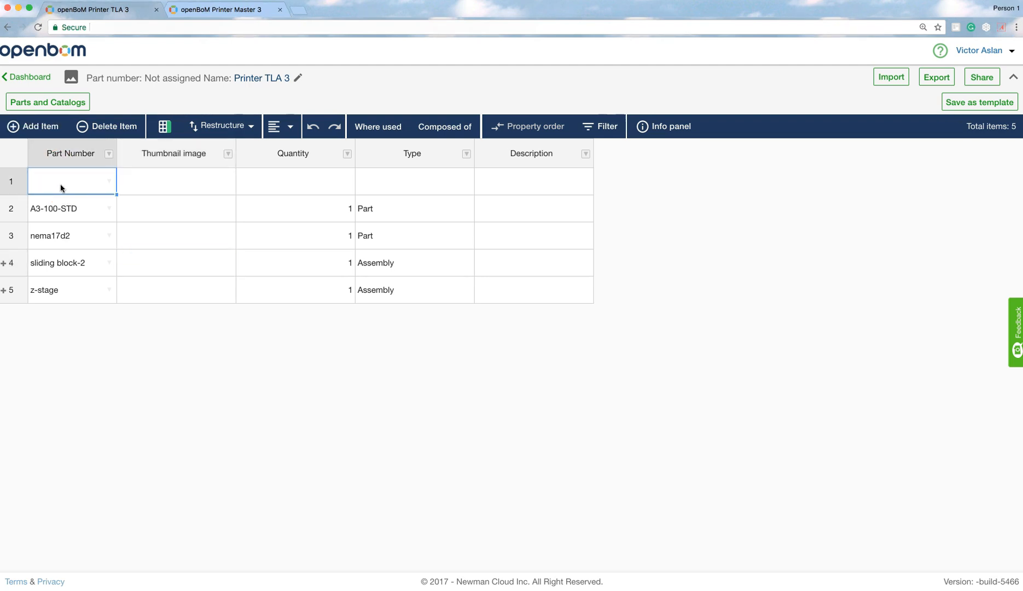
pyautogui.write('header assembly')
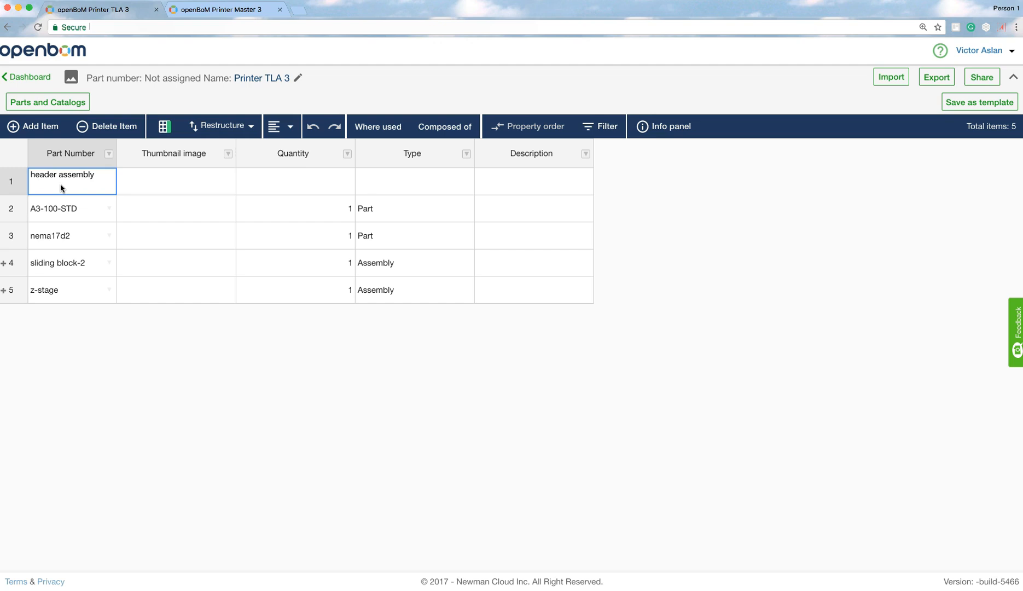
pyautogui.press('Return')
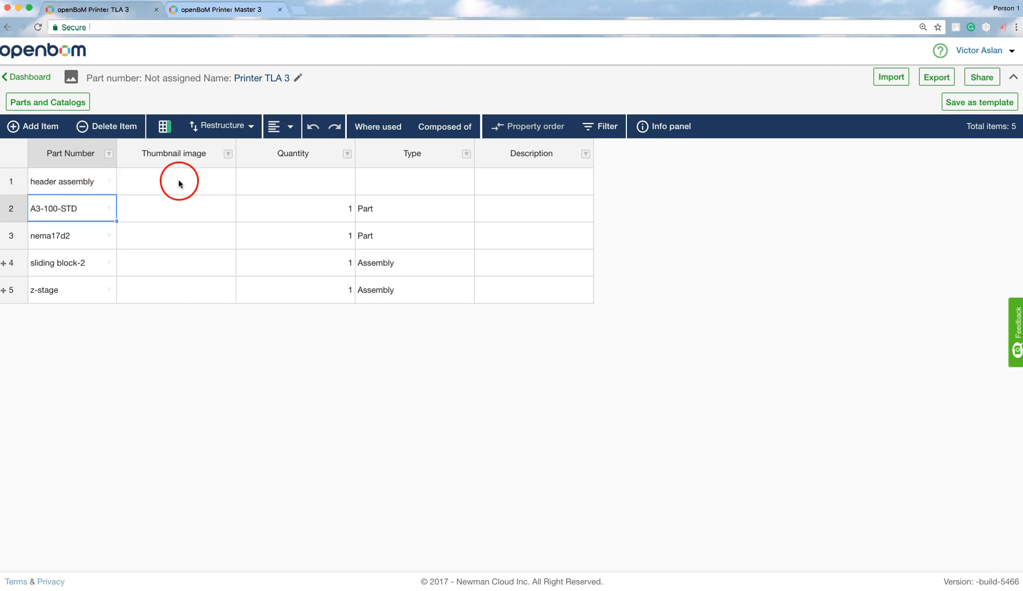
# - Set the header assembly row's quantity to 1 and its type to Assembly
pyautogui.click(277, 185)
pyautogui.write('1')
pyautogui.click(375, 187)
pyautogui.write('Assembly')
pyautogui.click(62, 184)
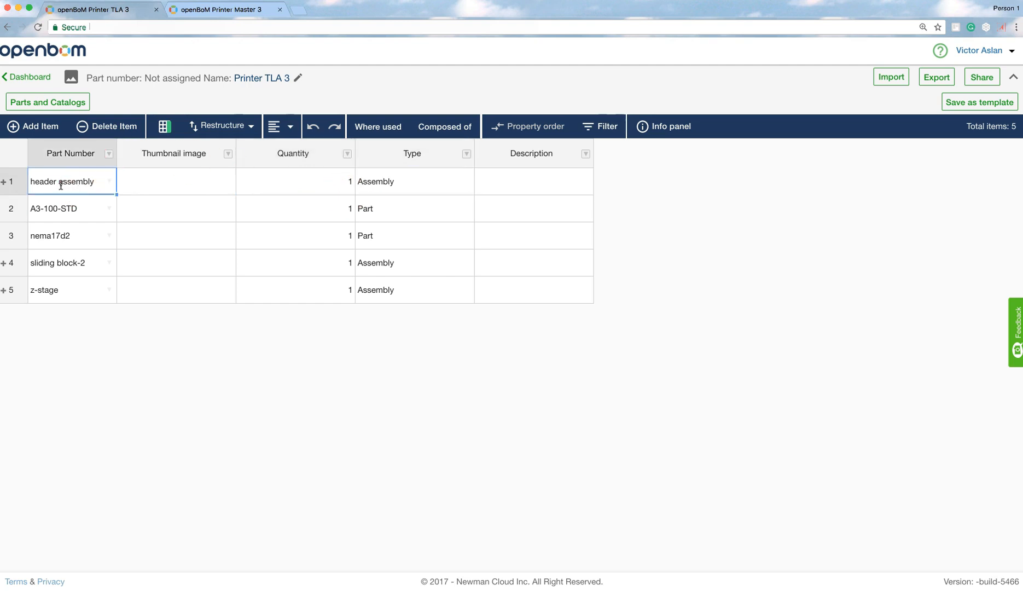
# - Expand the header assembly row to review the parts it contains
pyautogui.click(4, 184)
pyautogui.click(11, 78)
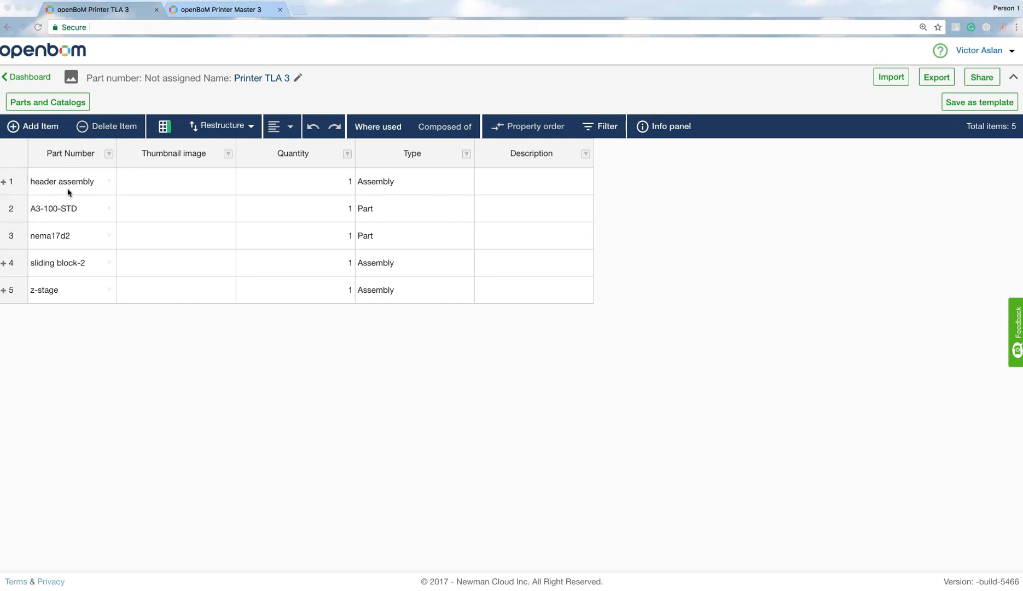
pyautogui.click(10, 183)
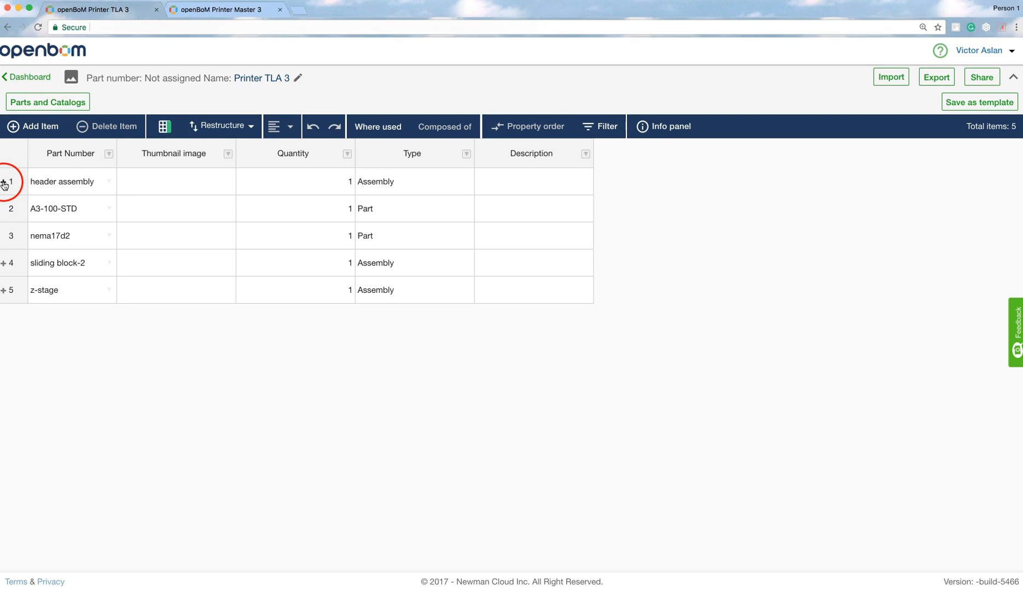
pyautogui.click(97, 258)
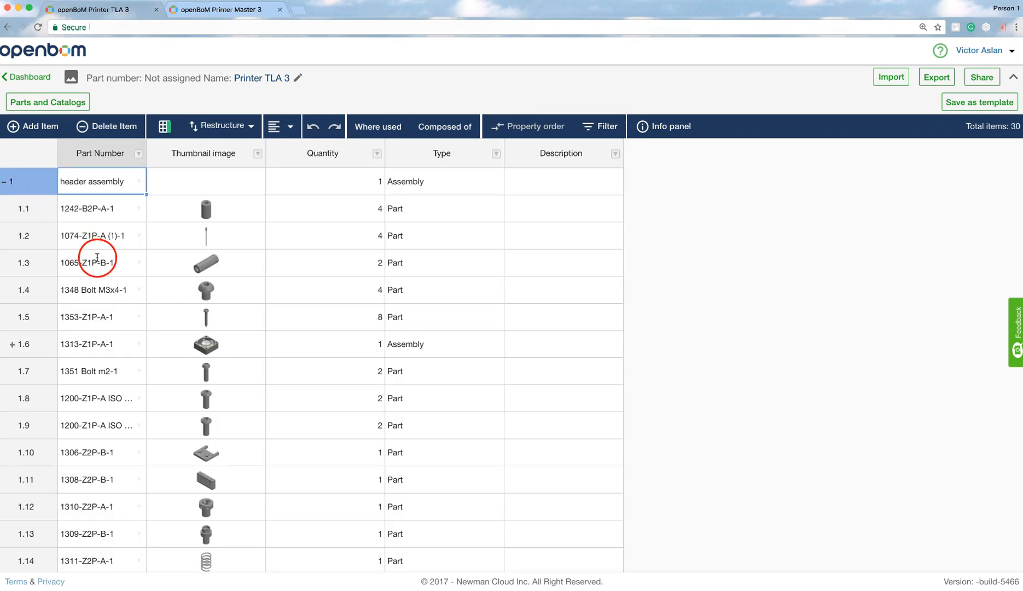
pyautogui.scroll(-2, 98, 258)
pyautogui.scroll(1, 87, 268)
pyautogui.click(77, 281)
# - Expand the nested 1313-Z1P-A-1 sub-assembly to view its parts, then collapse it again
pyautogui.click(12, 284)
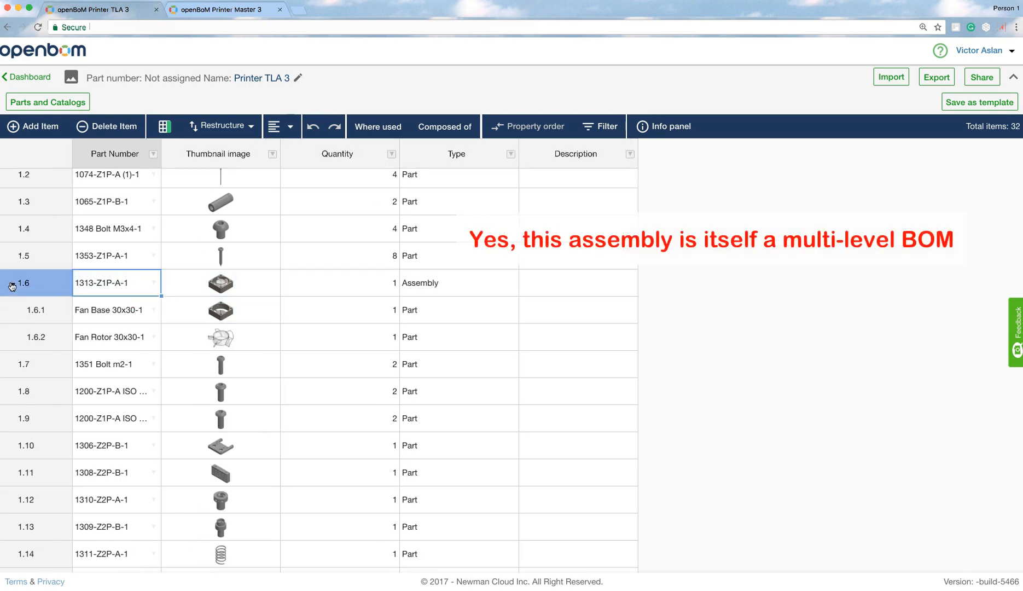
pyautogui.click(12, 285)
pyautogui.click(148, 290)
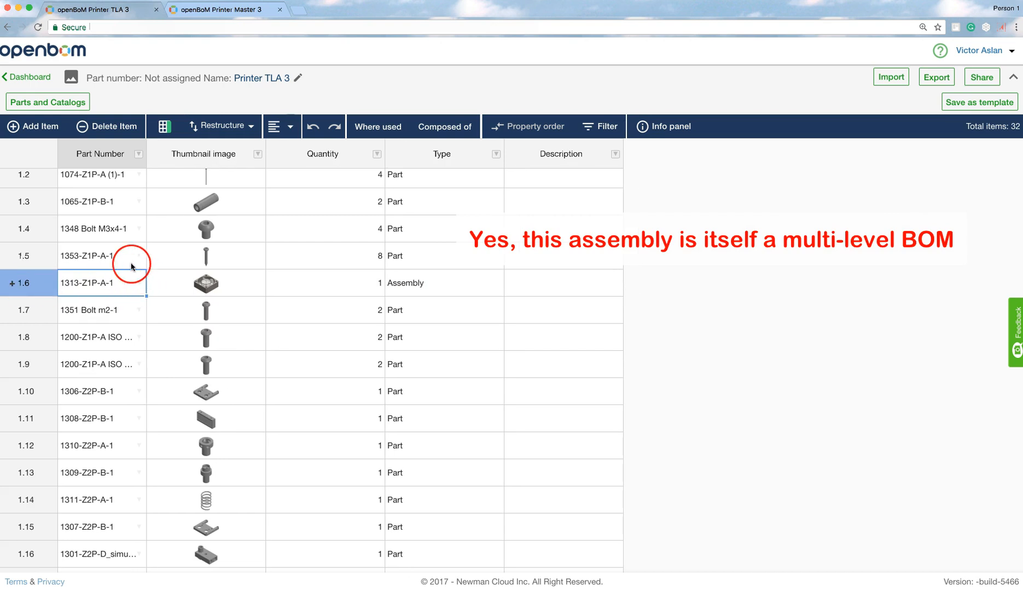
# - Collapse the header assembly and select each top-level row of the BOM in turn
pyautogui.scroll(2, 131, 262)
pyautogui.click(14, 187)
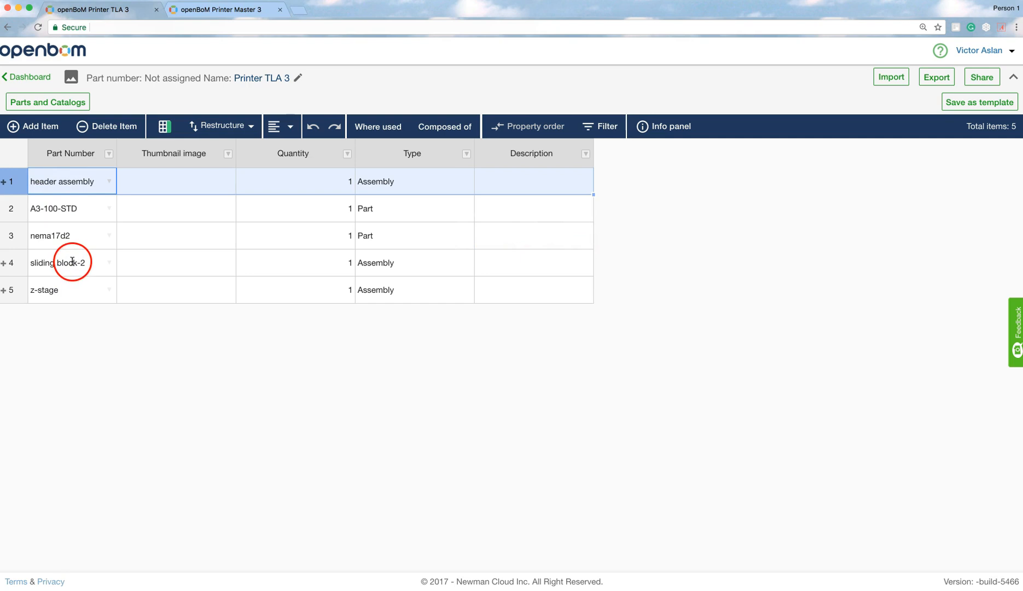
pyautogui.click(75, 209)
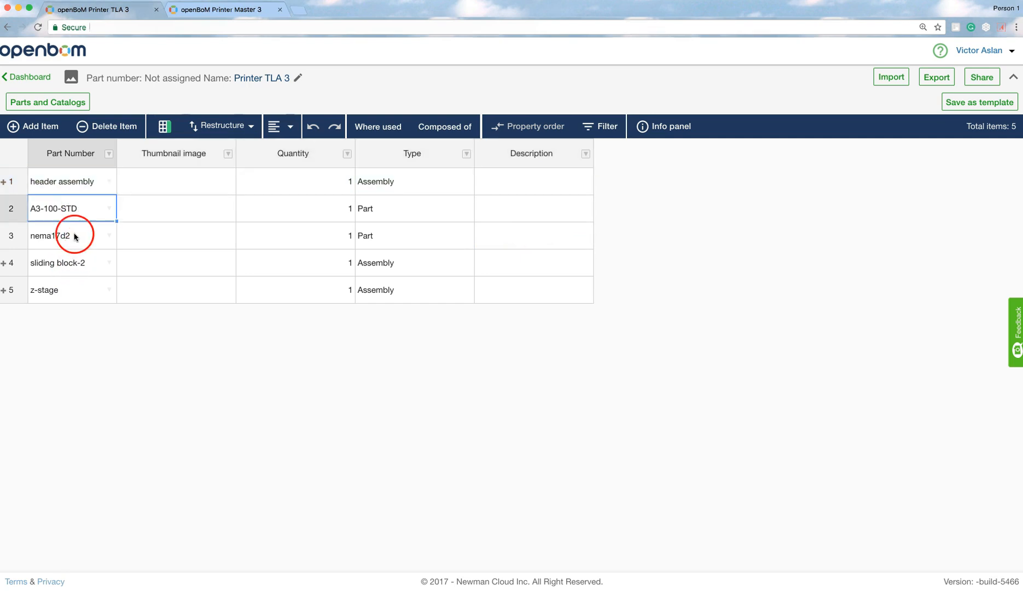
pyautogui.click(75, 236)
pyautogui.click(70, 262)
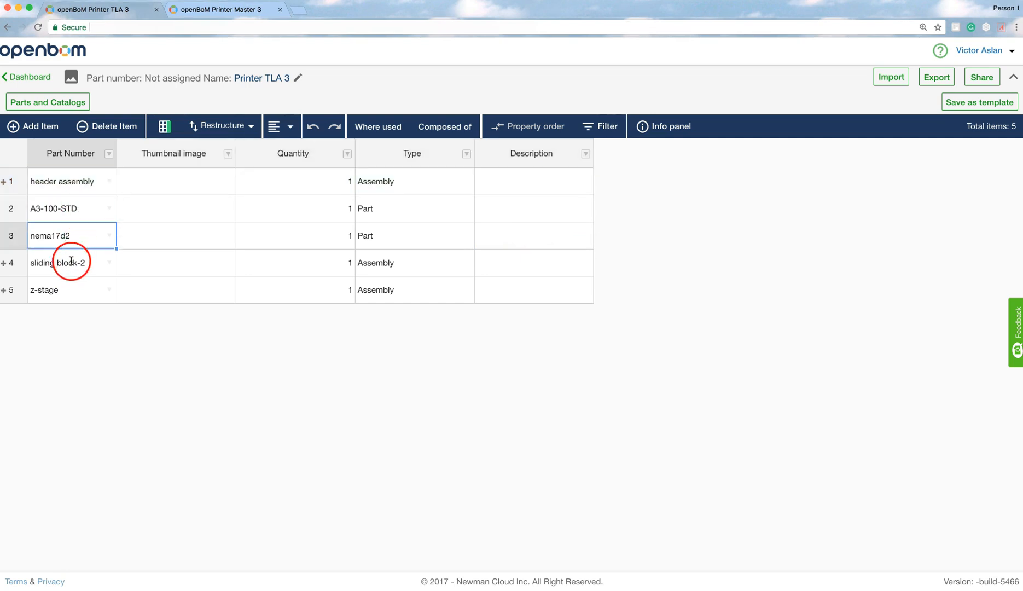
pyautogui.click(62, 294)
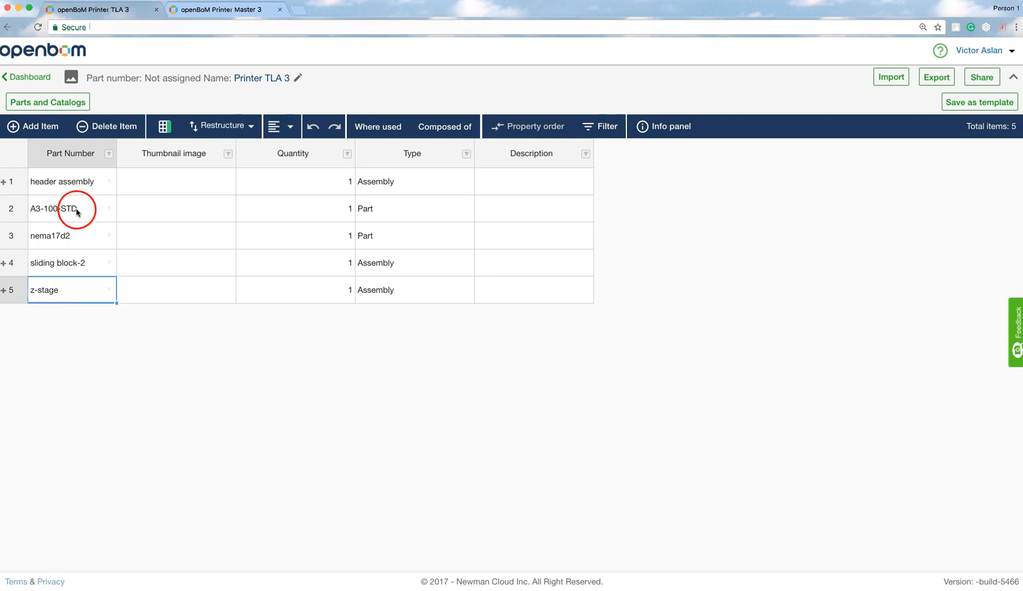
pyautogui.click(74, 181)
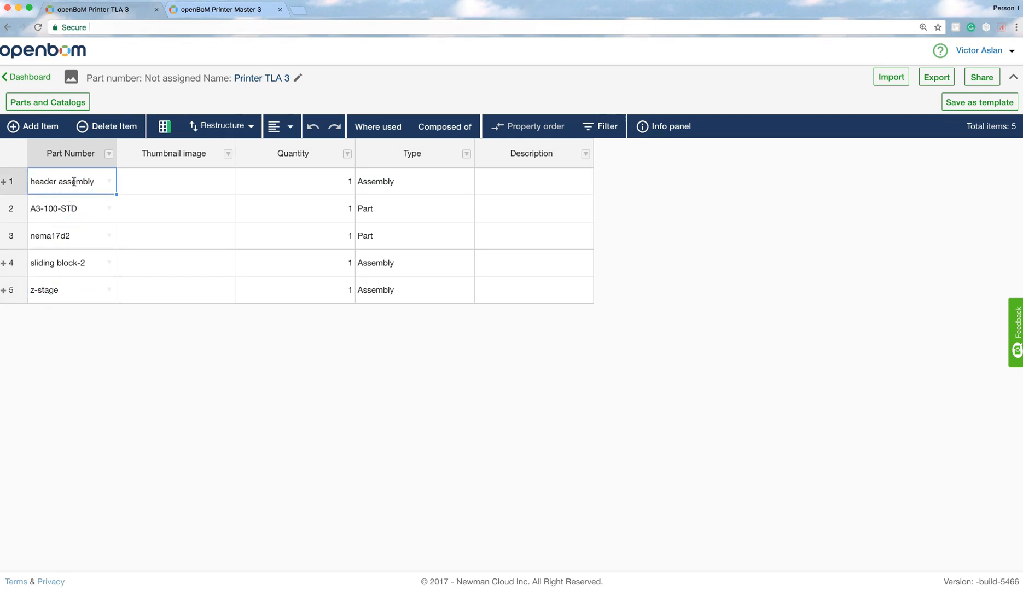
# - Select the A3-100-STD row and open the Restructure options without applying any
pyautogui.click(96, 215)
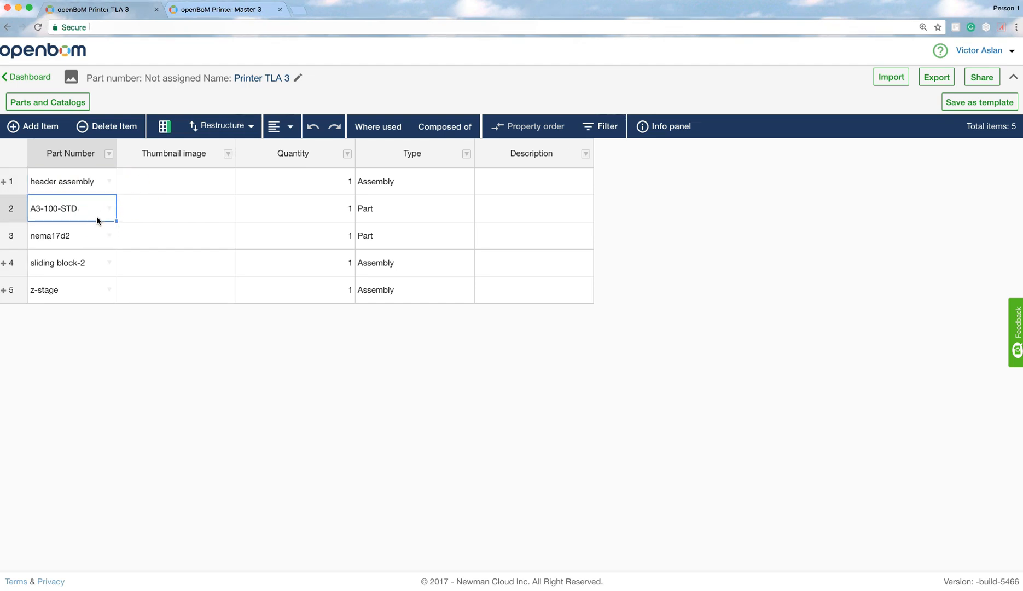
pyautogui.click(249, 126)
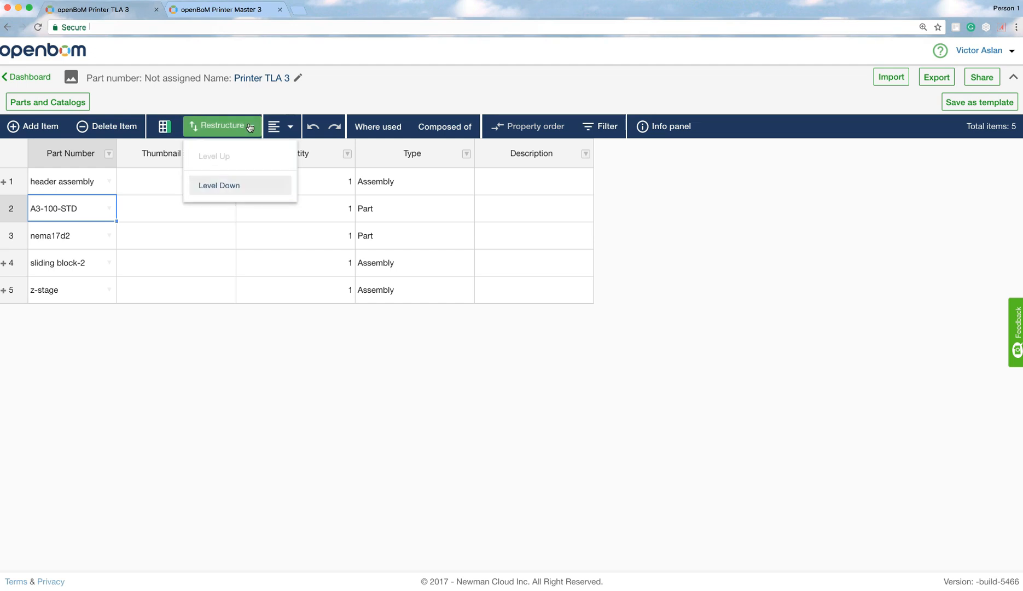
pyautogui.click(249, 127)
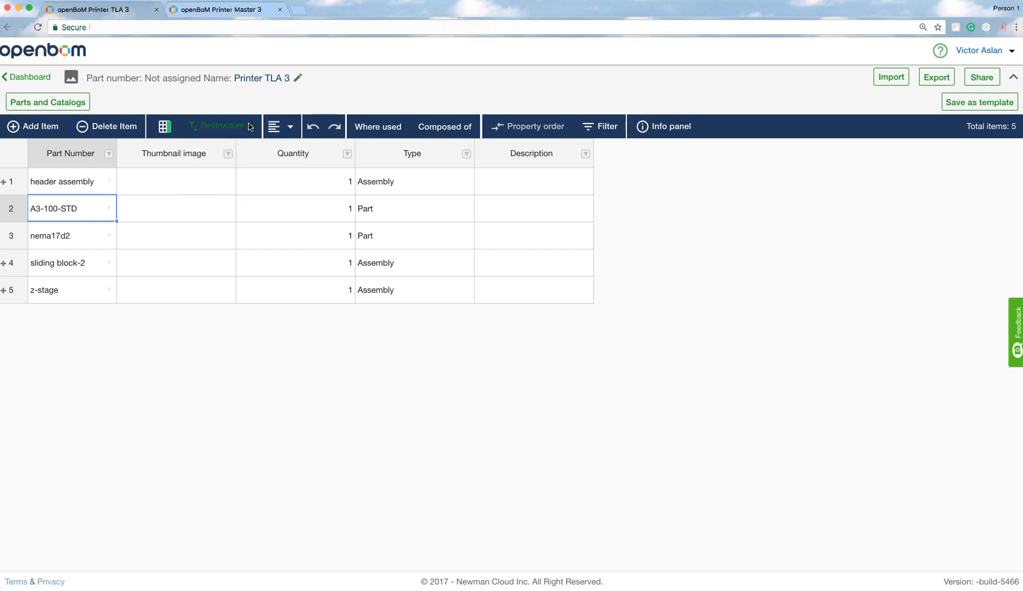